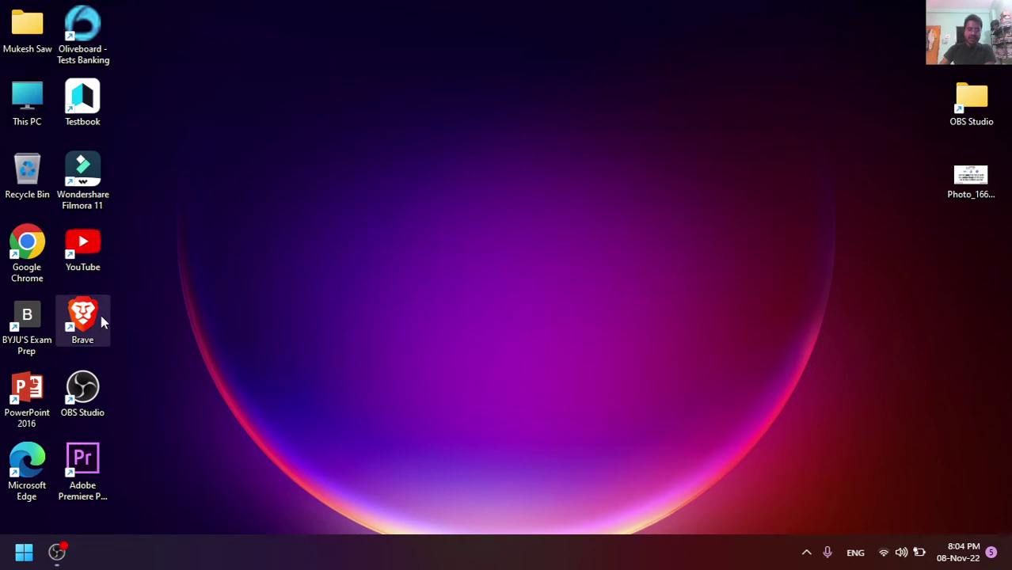
Step: Launch Brave and search Google for 'sbi' in a fresh tab
double_click(101, 321)
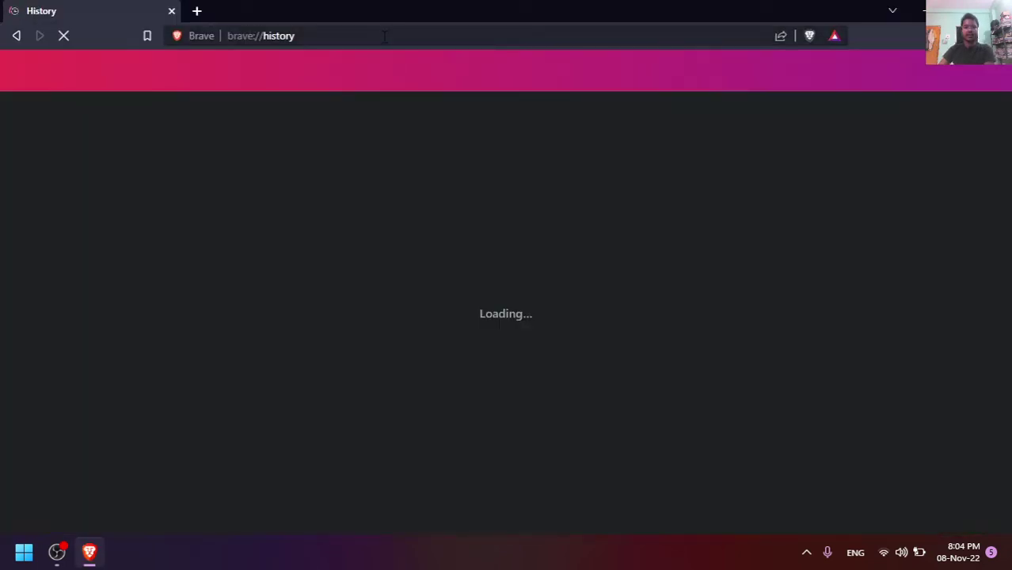
left_click(196, 11)
left_click(173, 11)
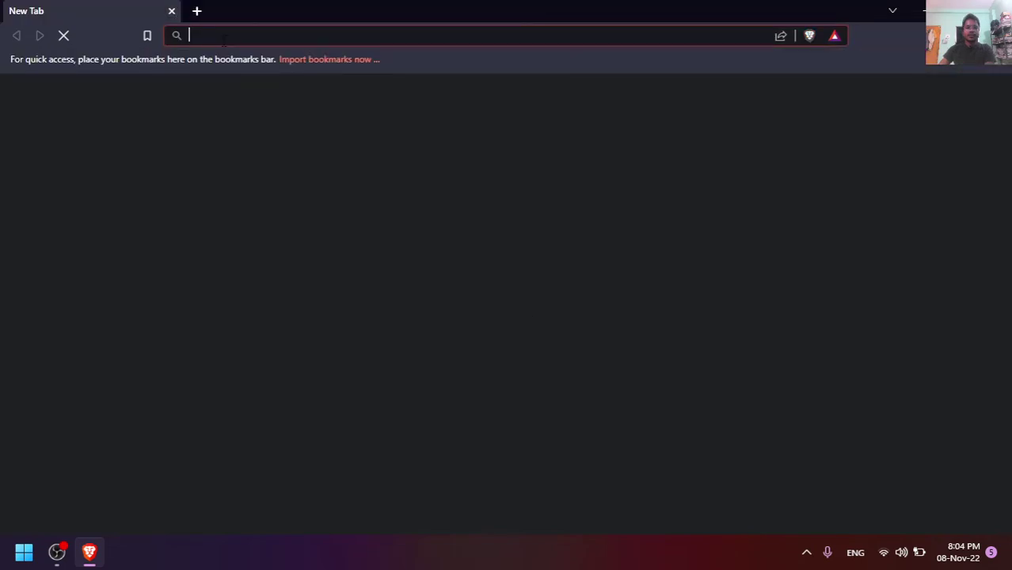
type("sbi")
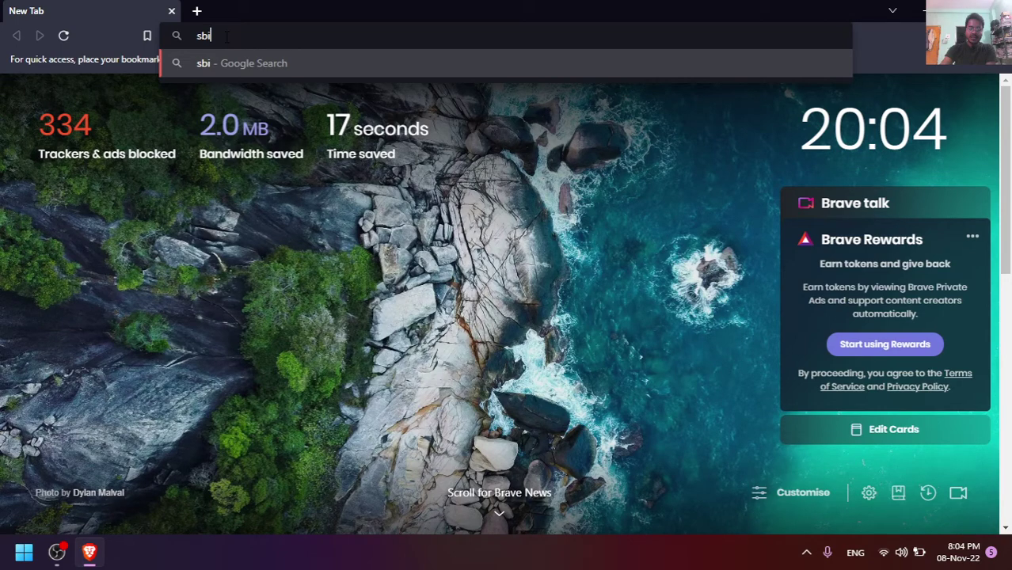
key("Return")
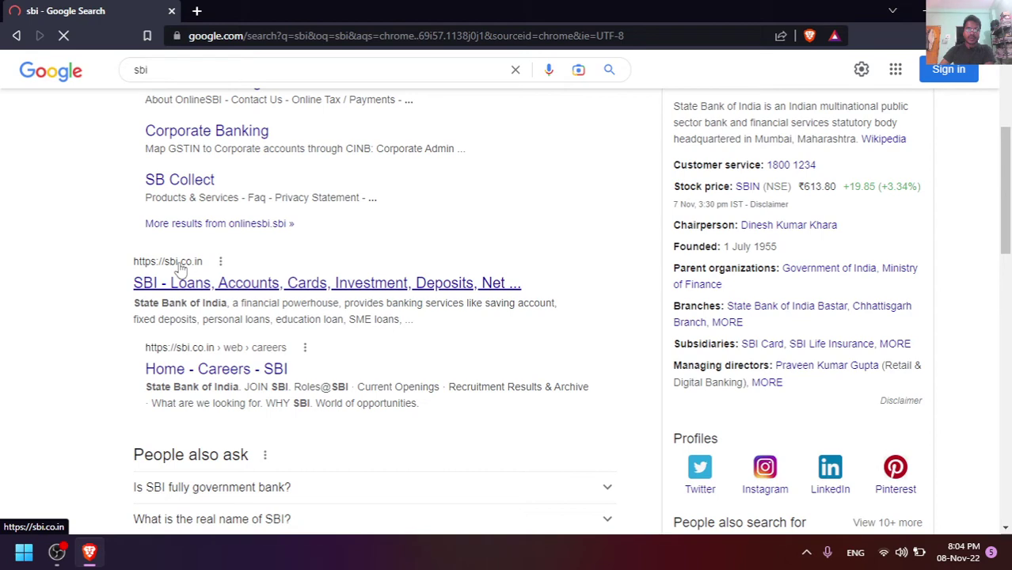
Step: Open the official sbi.co.in result and go to Register Your Complaint
left_click(204, 287)
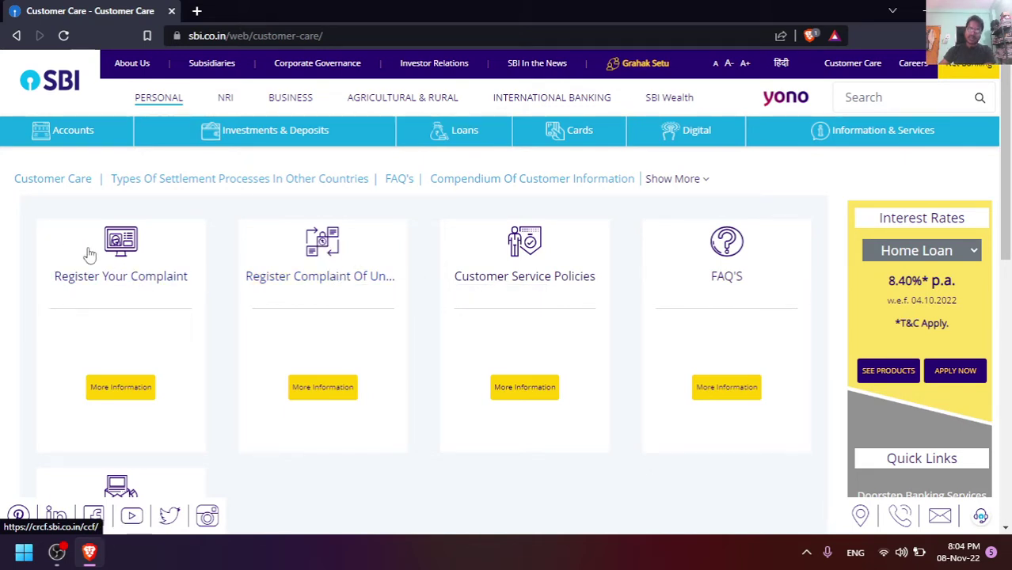
left_click(127, 287)
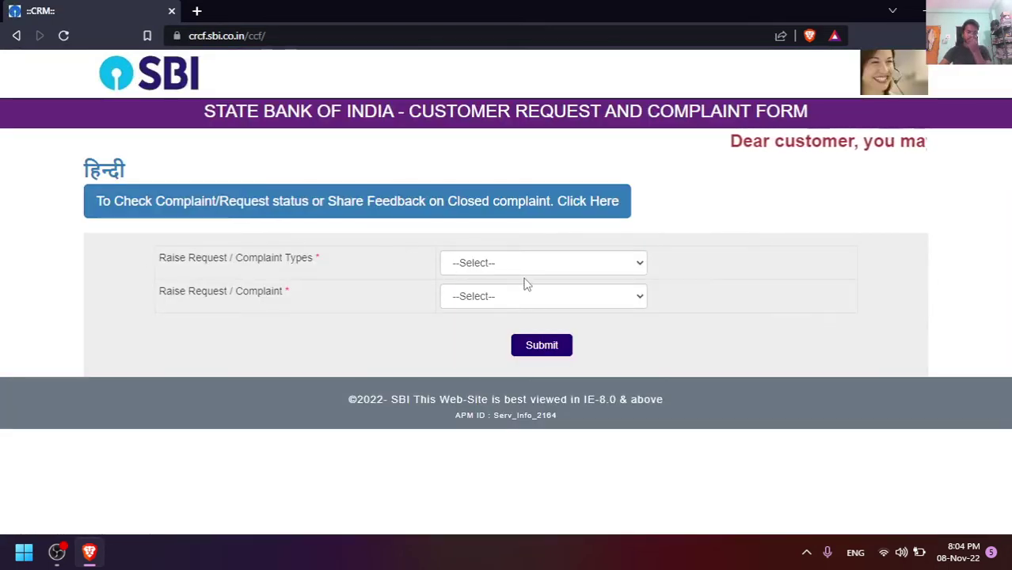
Step: Choose 'Raise Complaint or Request' and '01. Personal Segment/Individual Customer', then submit
left_click(529, 268)
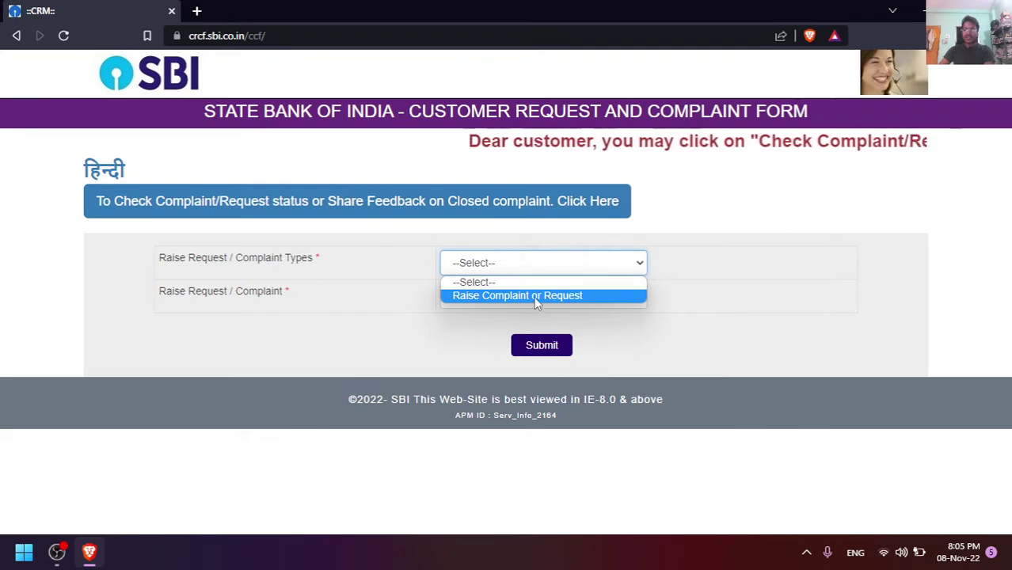
left_click(534, 295)
left_click(527, 297)
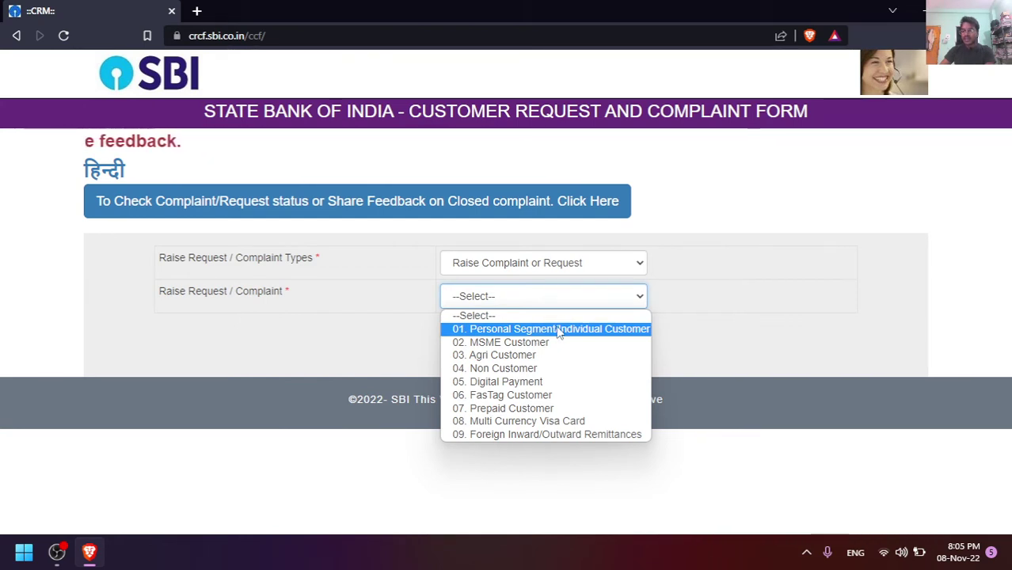
left_click(582, 330)
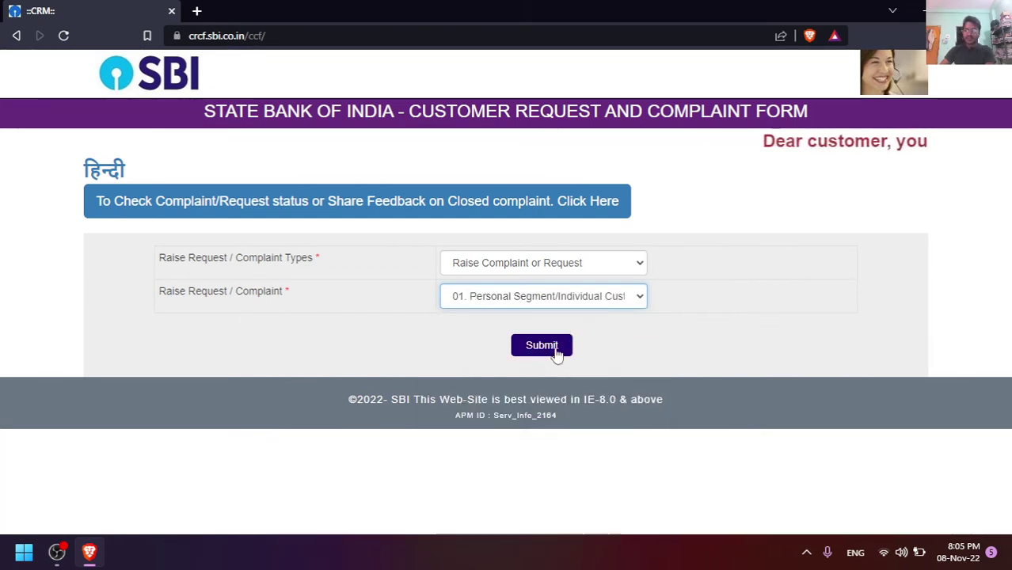
left_click(554, 351)
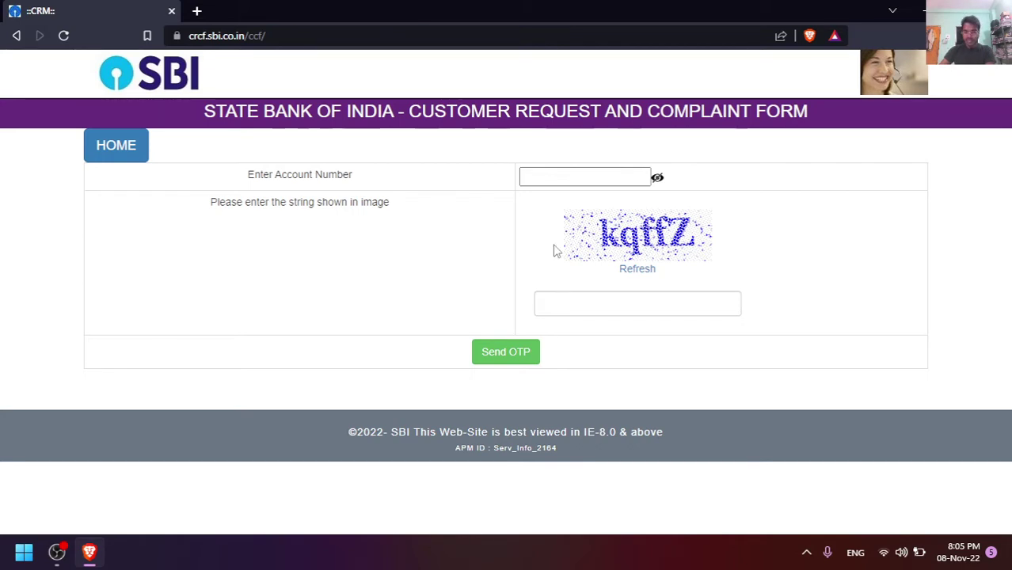
Step: Enter the account number and the captcha text, then request an OTP
left_click(545, 175)
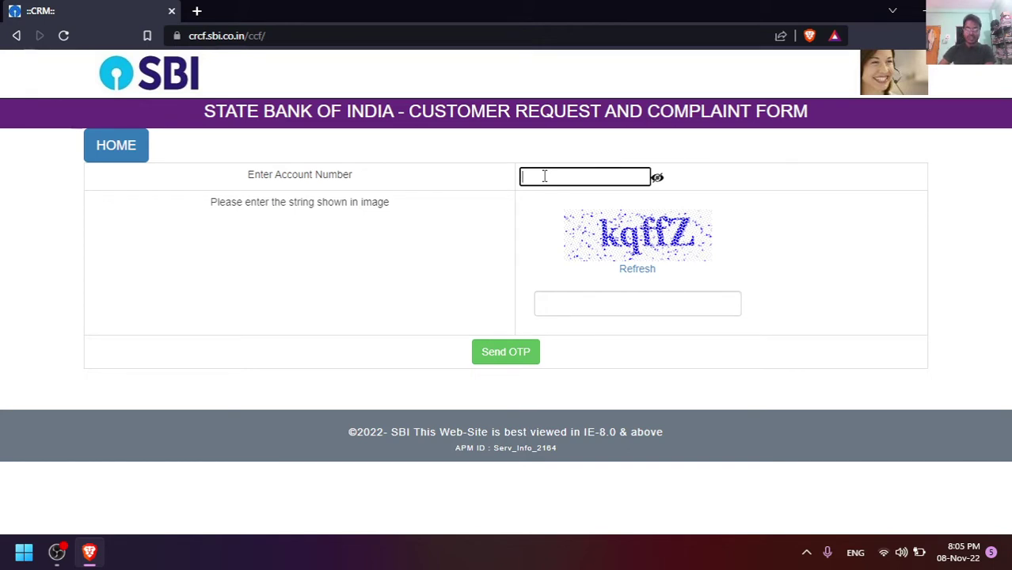
type("3")
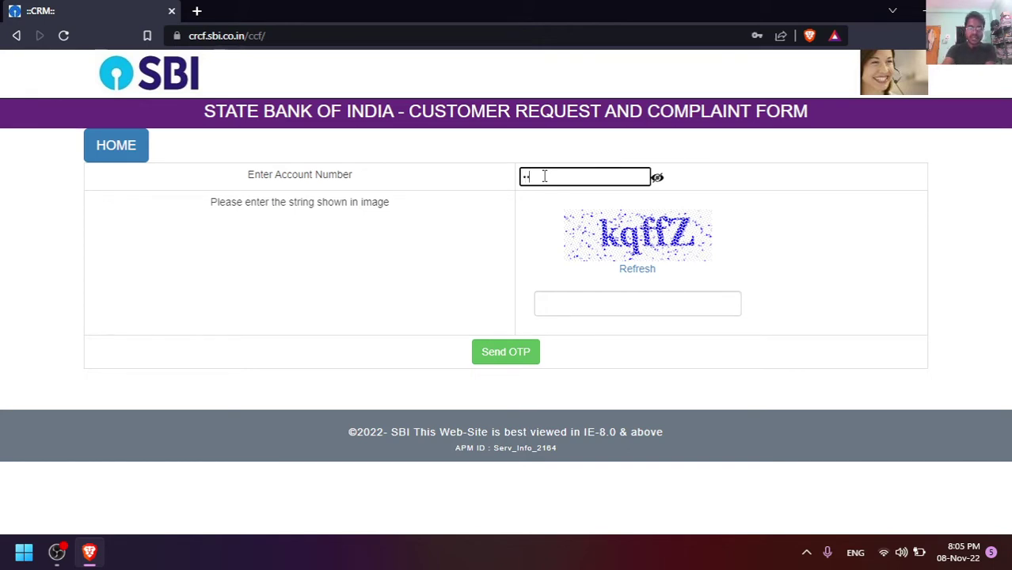
type("123456789")
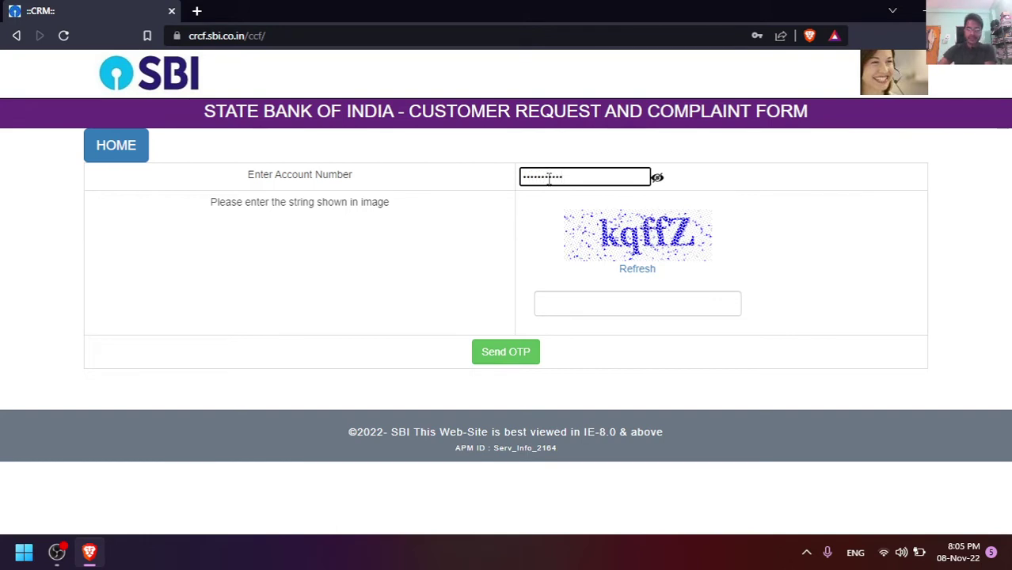
left_click(584, 304)
type("k")
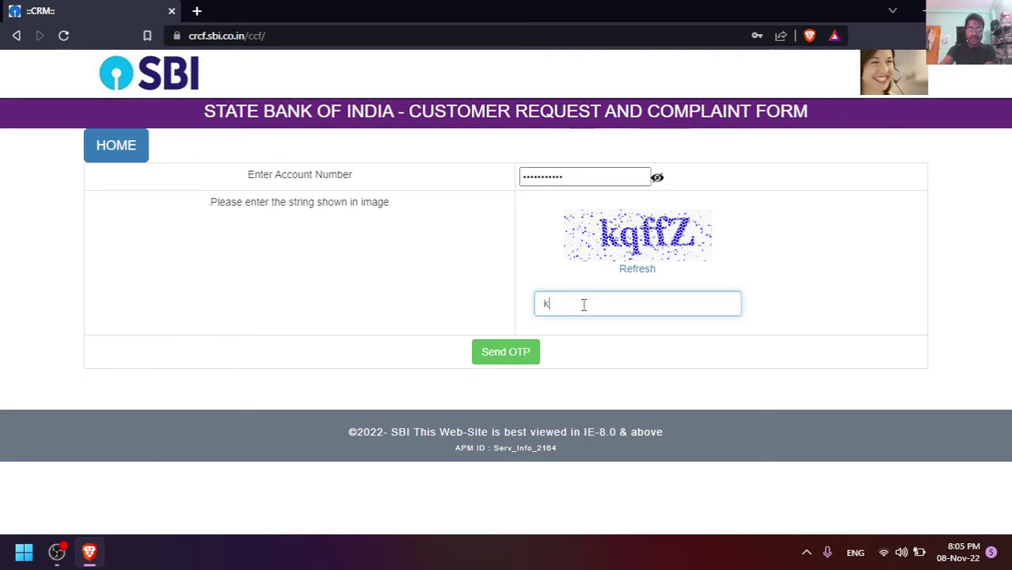
type("qffz")
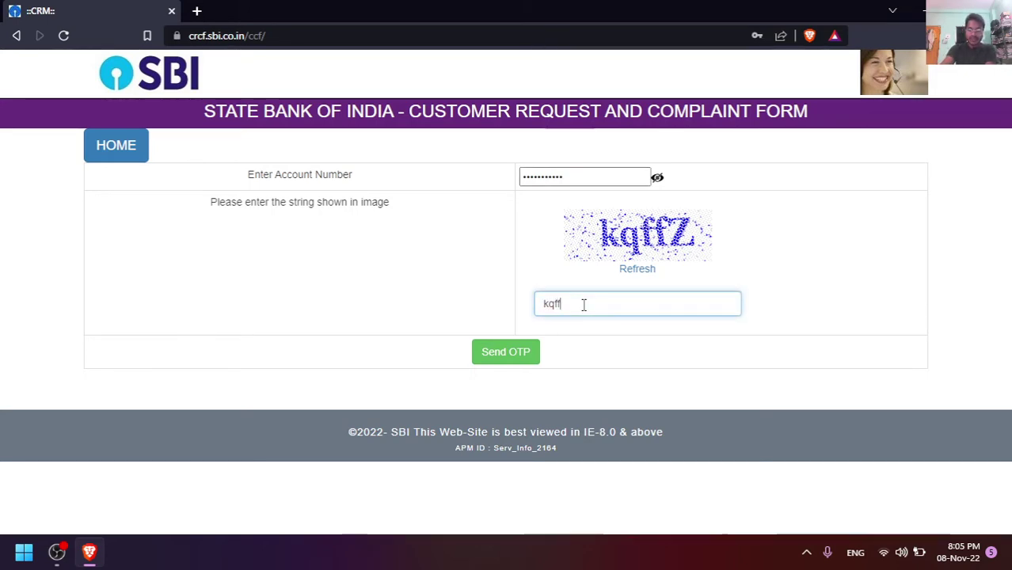
left_click(524, 361)
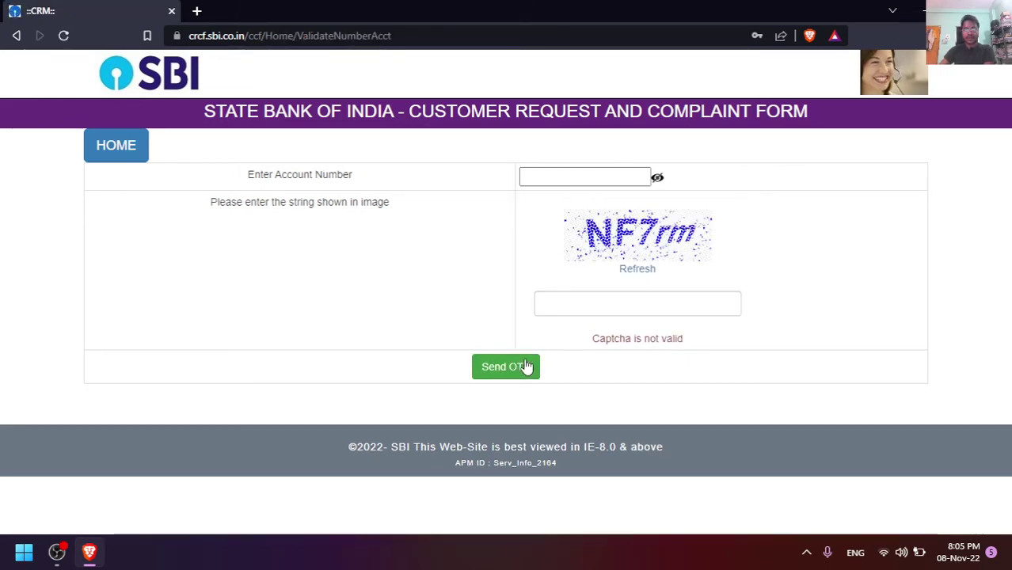
Step: Re-enter the account number and the new captcha text, then request the OTP again
left_click(563, 177)
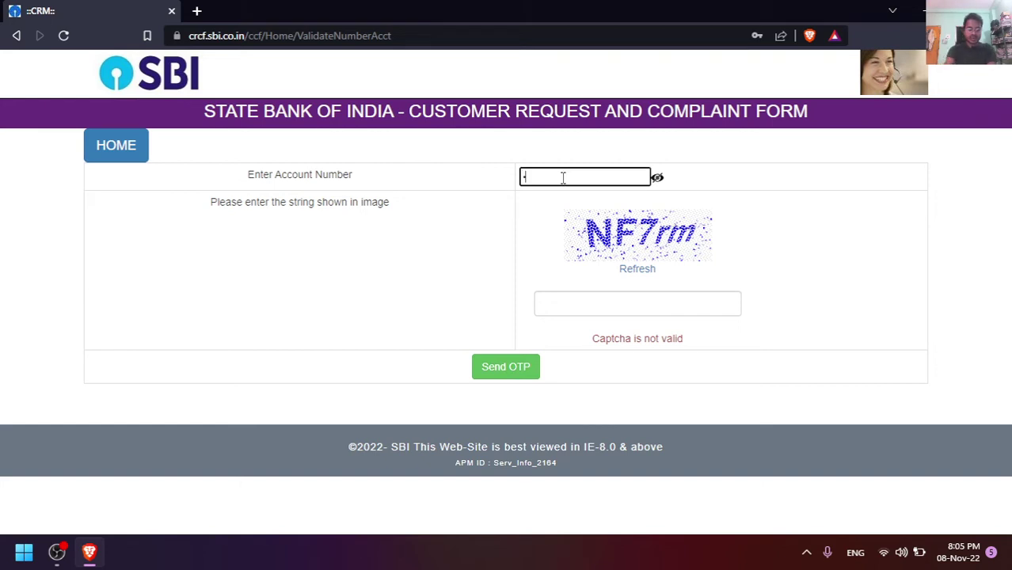
type("300000")
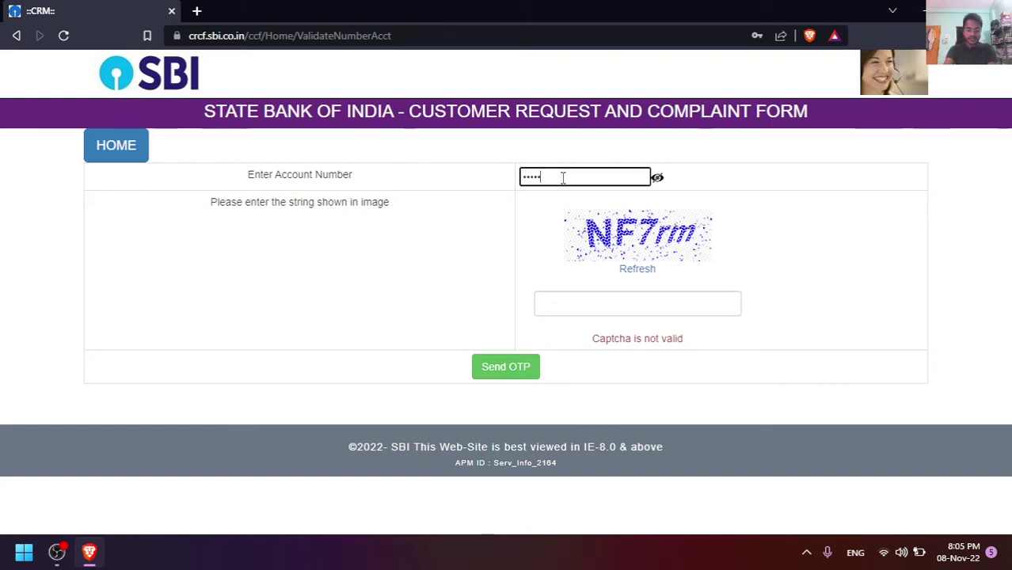
type("00000")
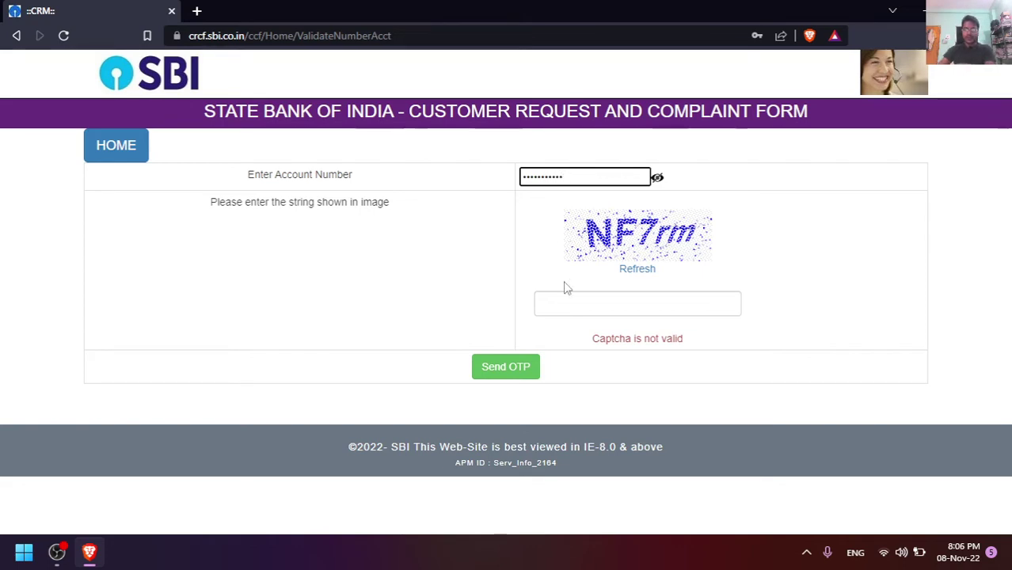
left_click(585, 305)
type("NF")
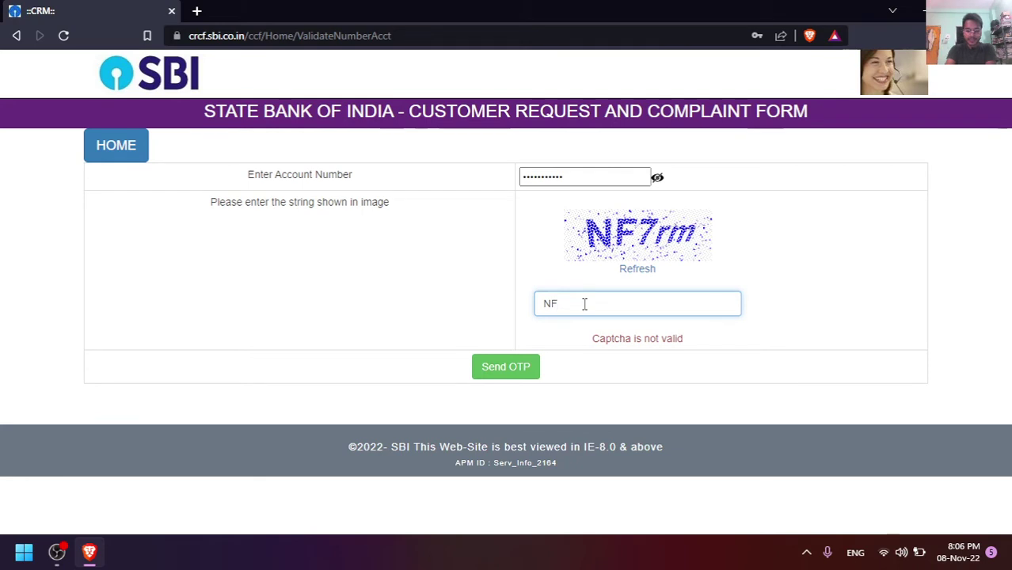
type("7rm")
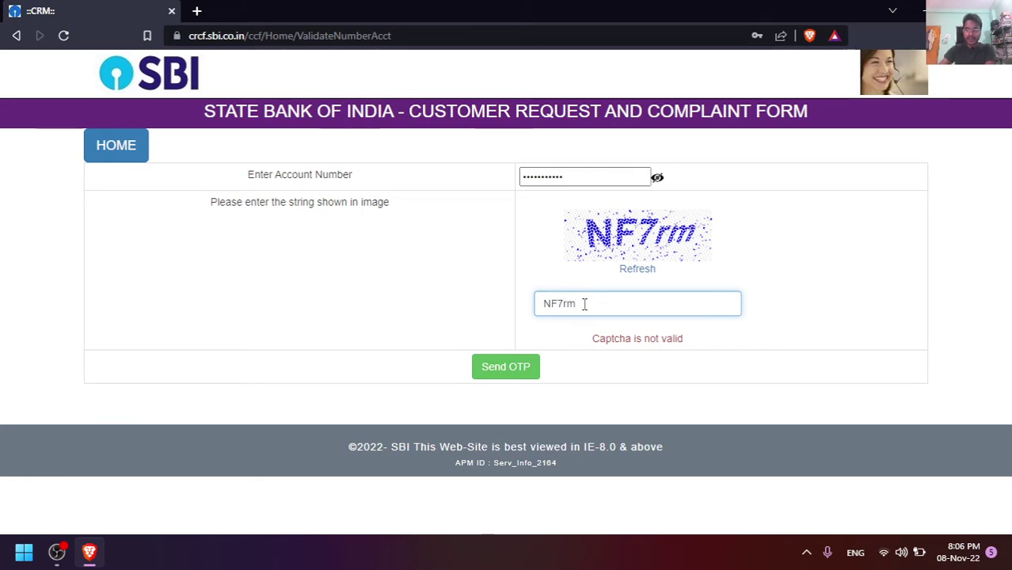
left_click(513, 369)
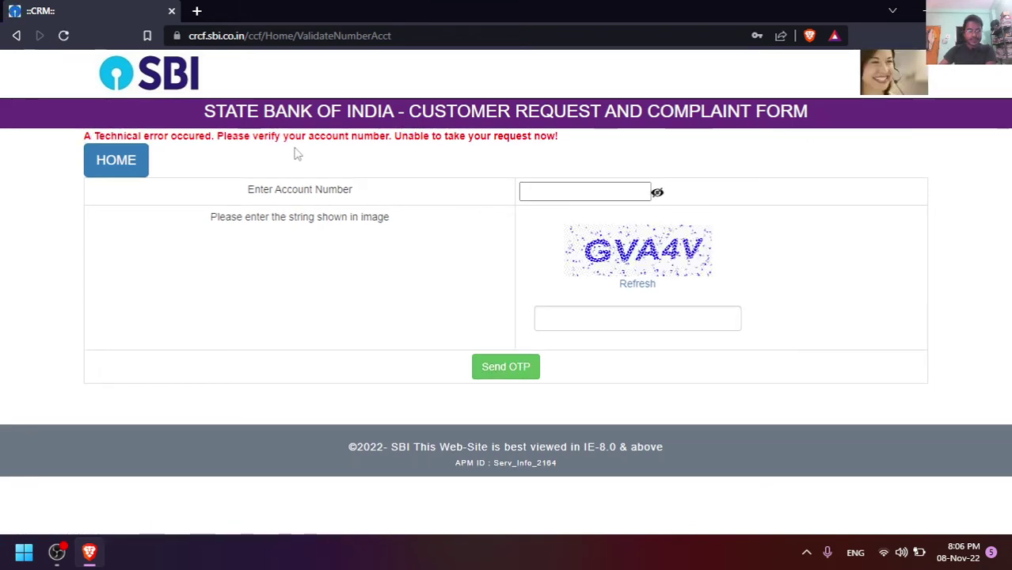
Step: Enter the account number once more and type the latest captcha text
left_click(544, 192)
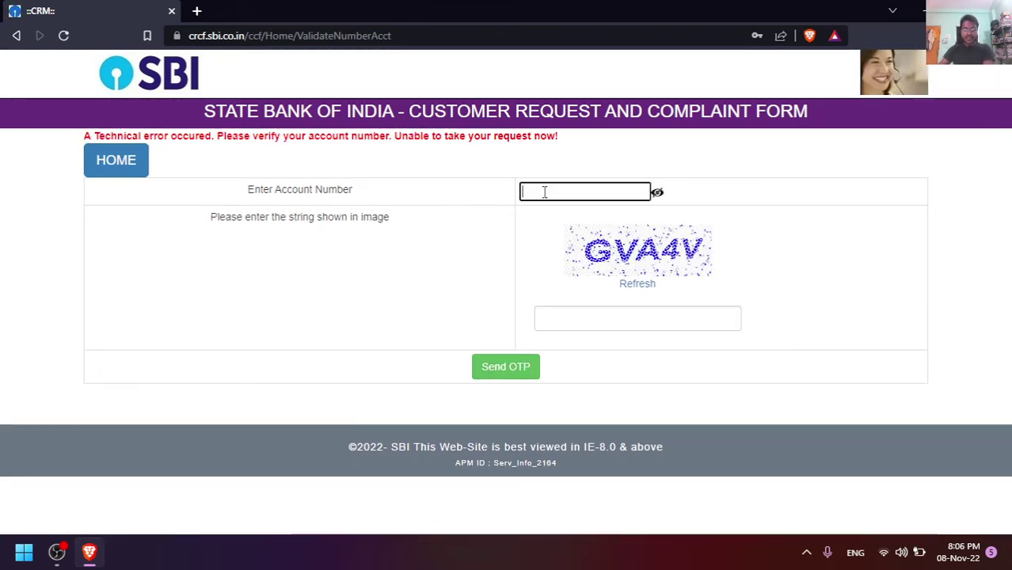
type("30")
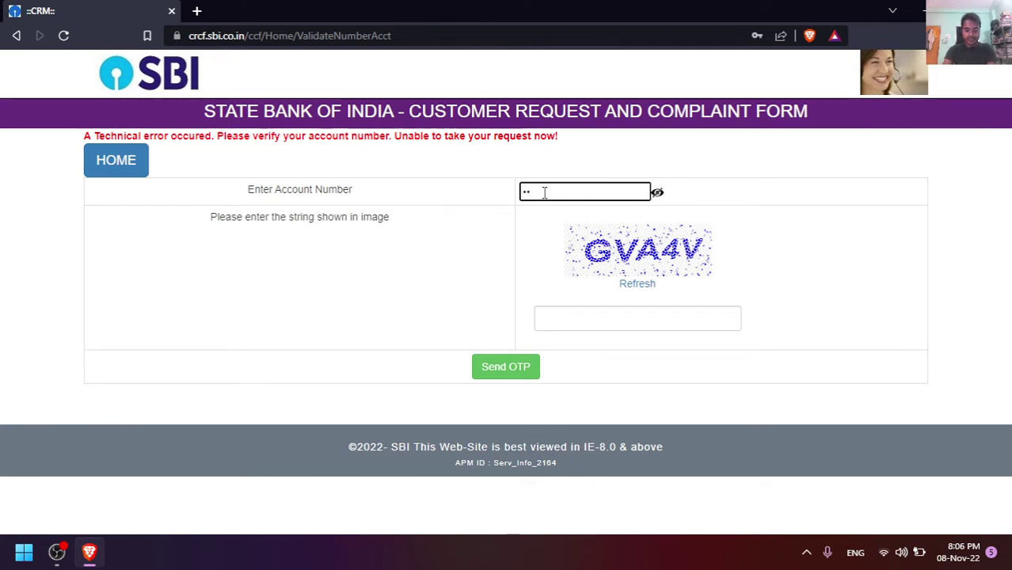
type("00")
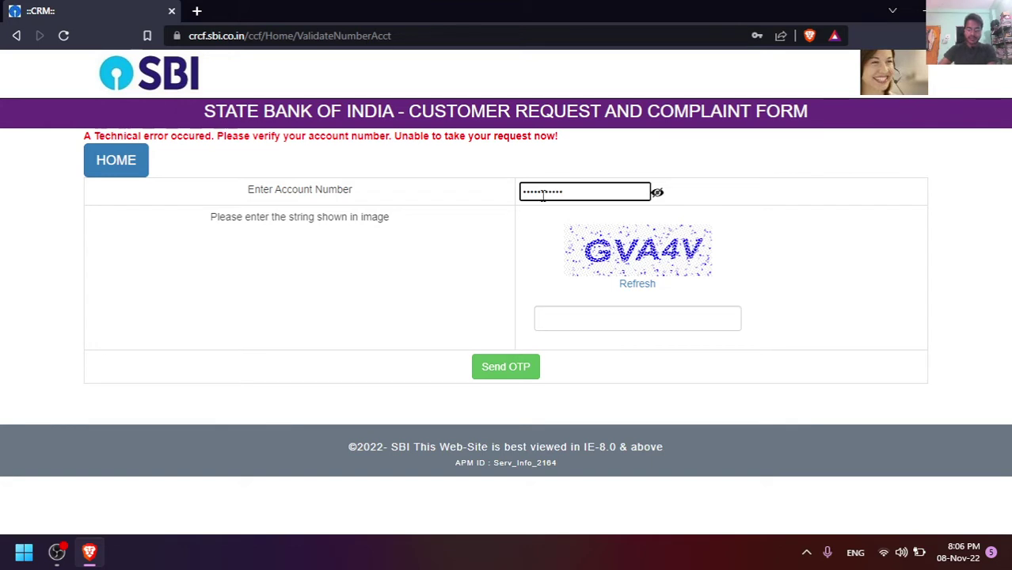
left_click(607, 325)
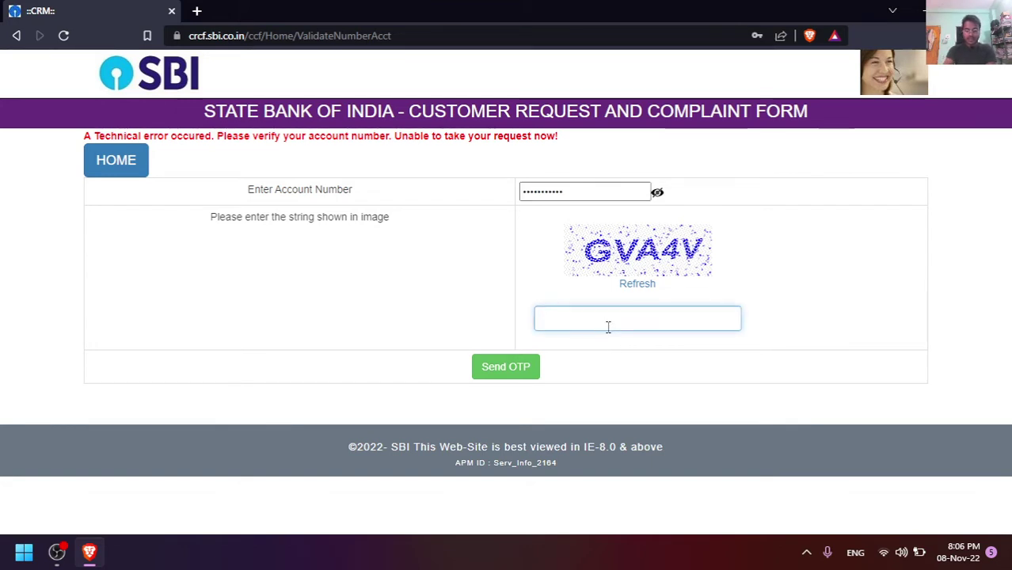
type("GVA4V")
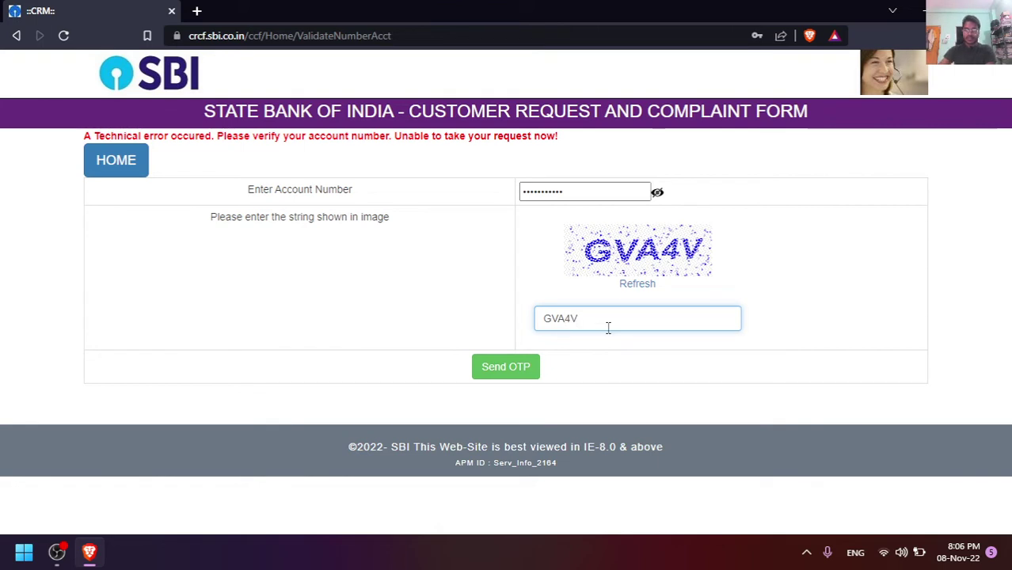
Step: Request the OTP, enter the code received by SMS and validate it
left_click(516, 381)
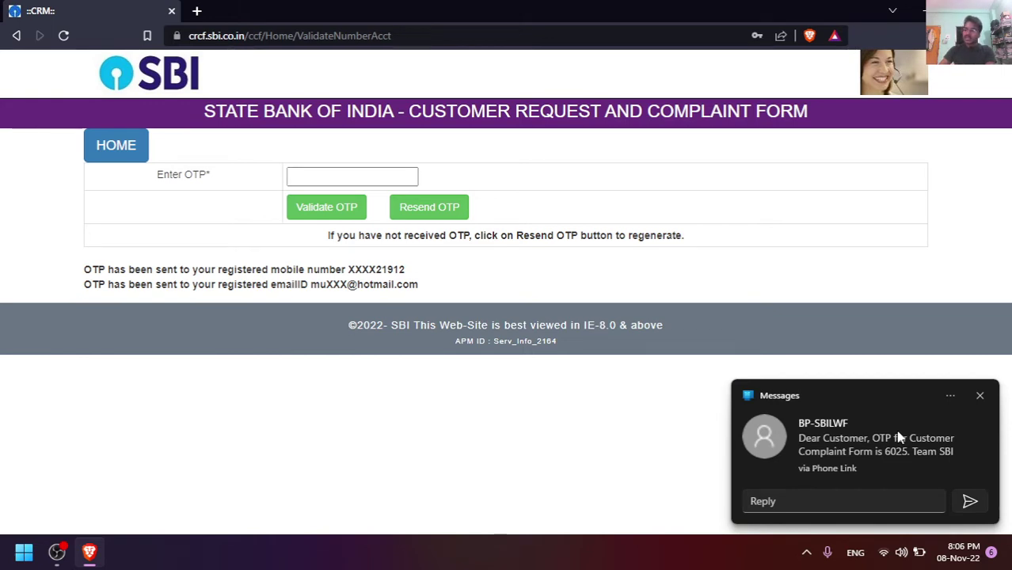
left_click(388, 176)
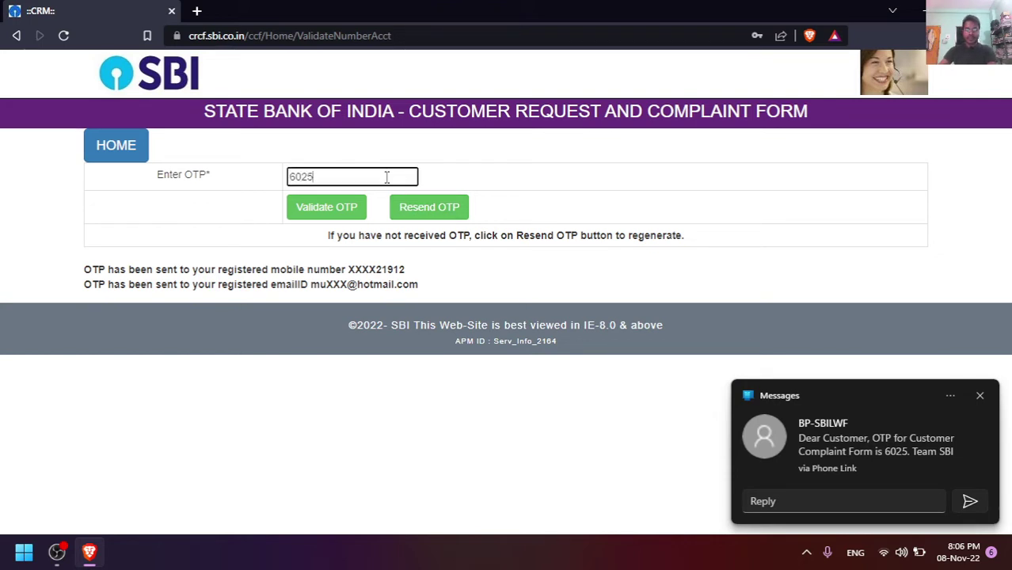
left_click(341, 207)
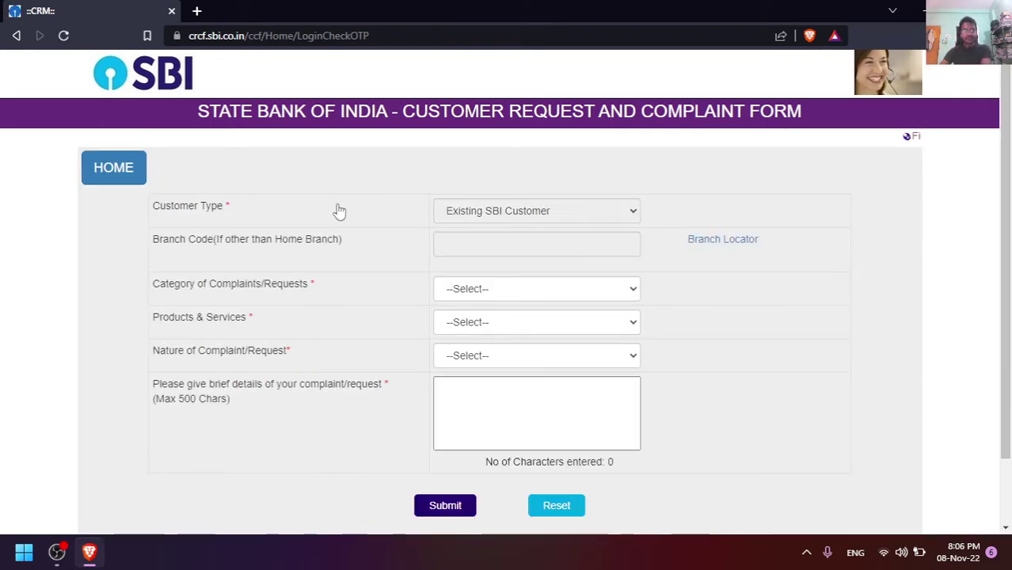
Step: Set the complaint category to Advances and the product to Educational Loans
left_click(473, 290)
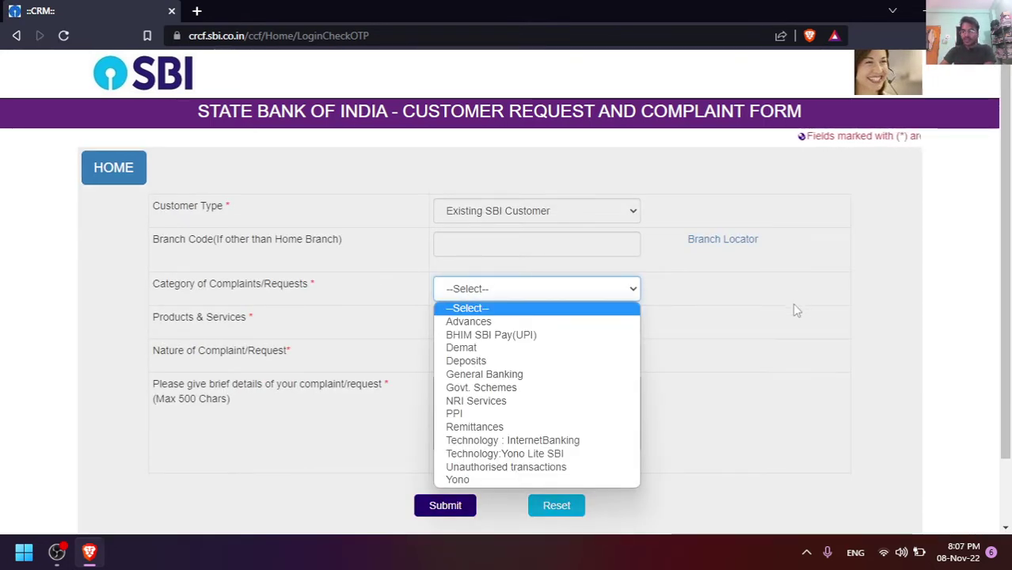
left_click(680, 332)
scroll(680, 338, "down", 1)
left_click(515, 214)
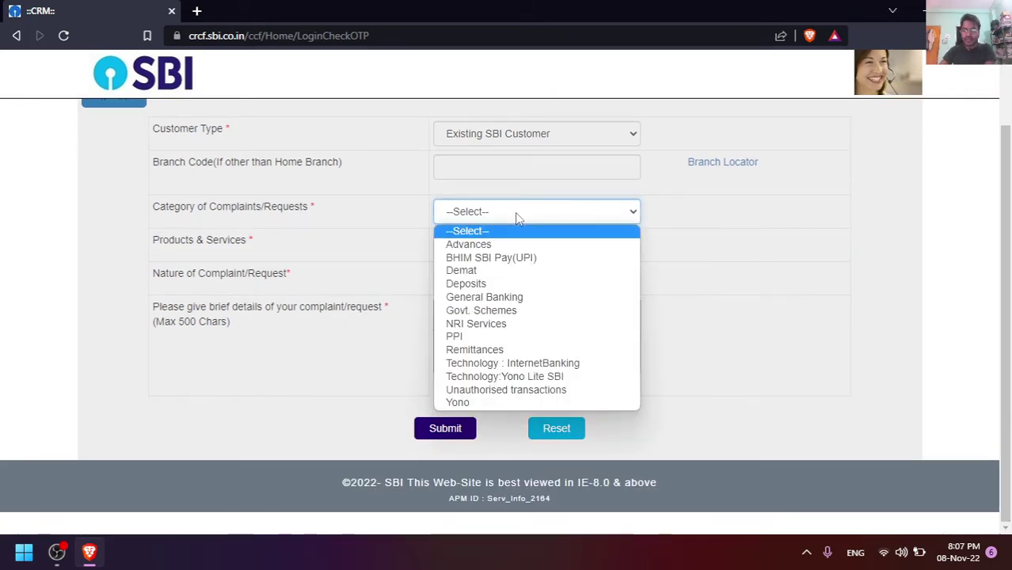
left_click(519, 244)
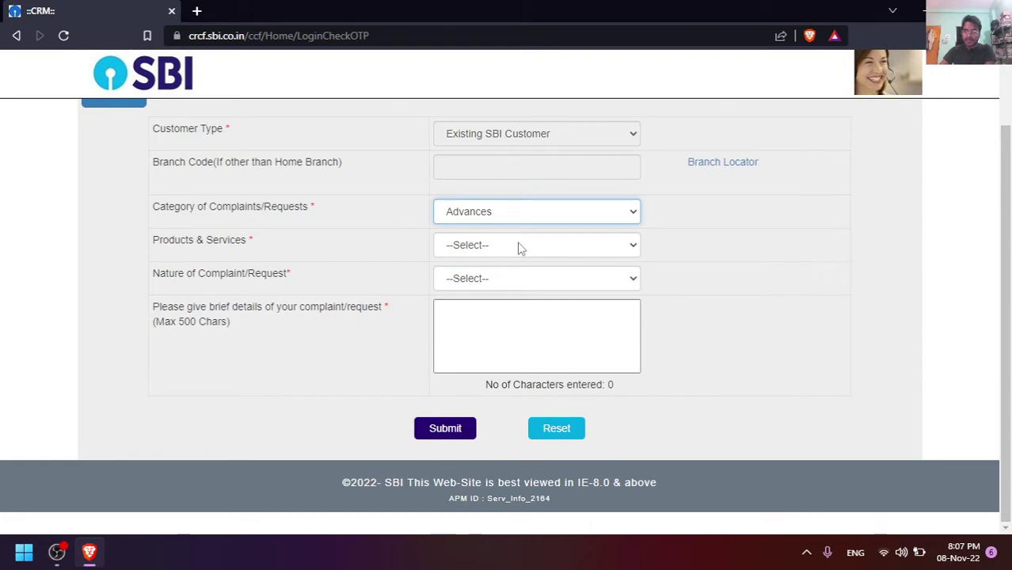
left_click(518, 244)
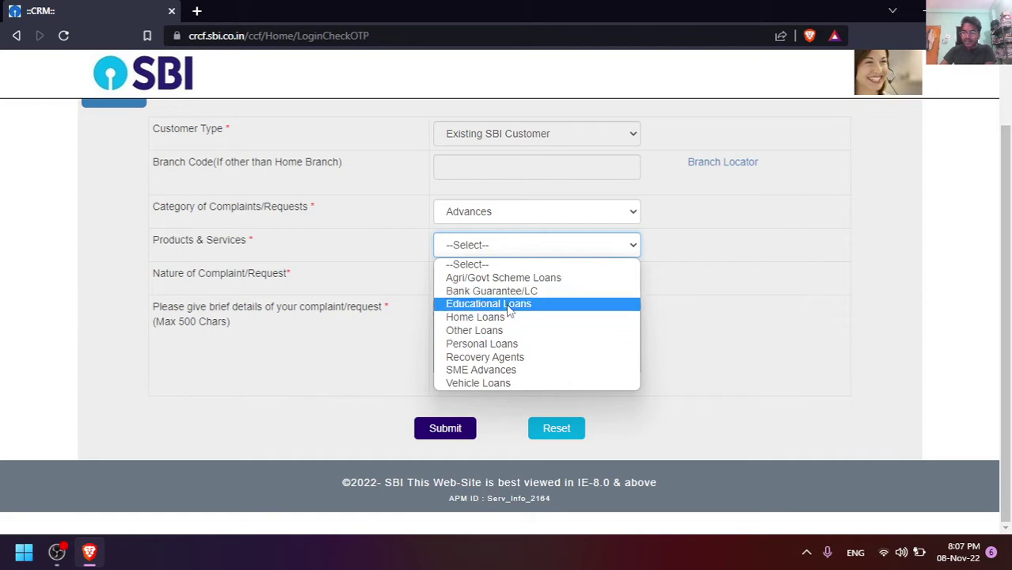
left_click(509, 307)
Step: Keep Advances as the category and try Bank Guarantee/LC as the product
left_click(498, 278)
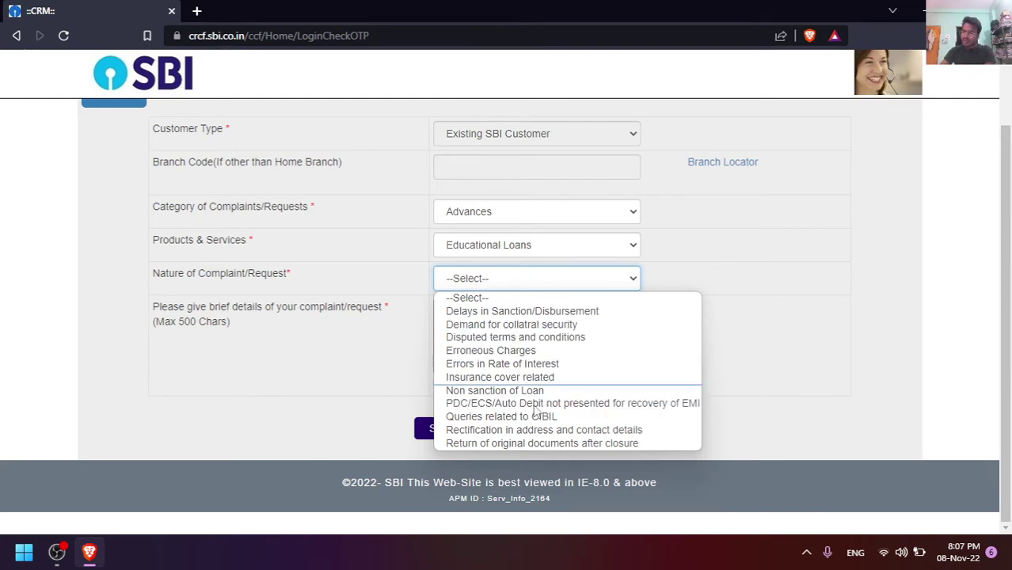
left_click(795, 314)
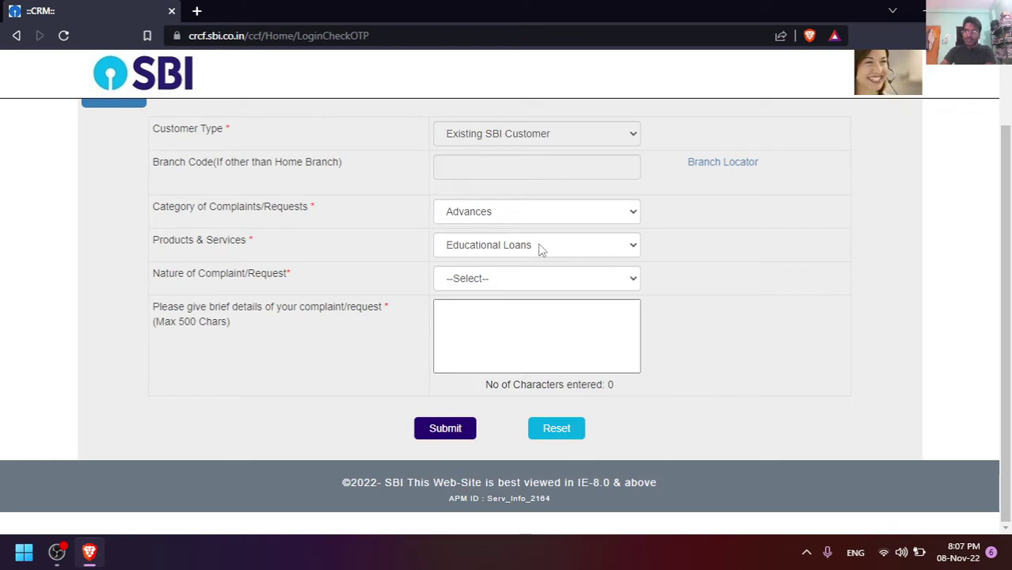
left_click(502, 210)
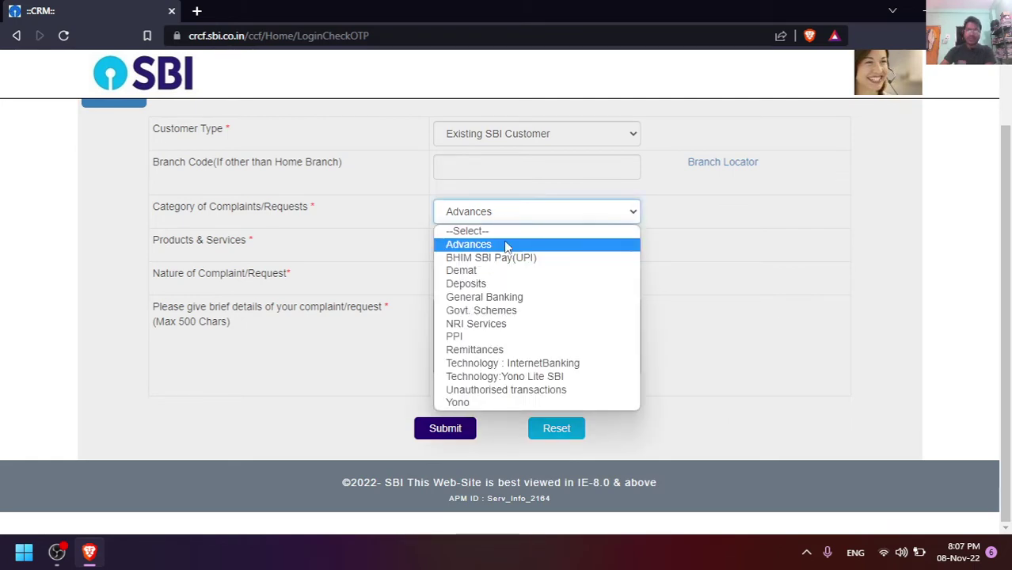
left_click(502, 245)
left_click(502, 246)
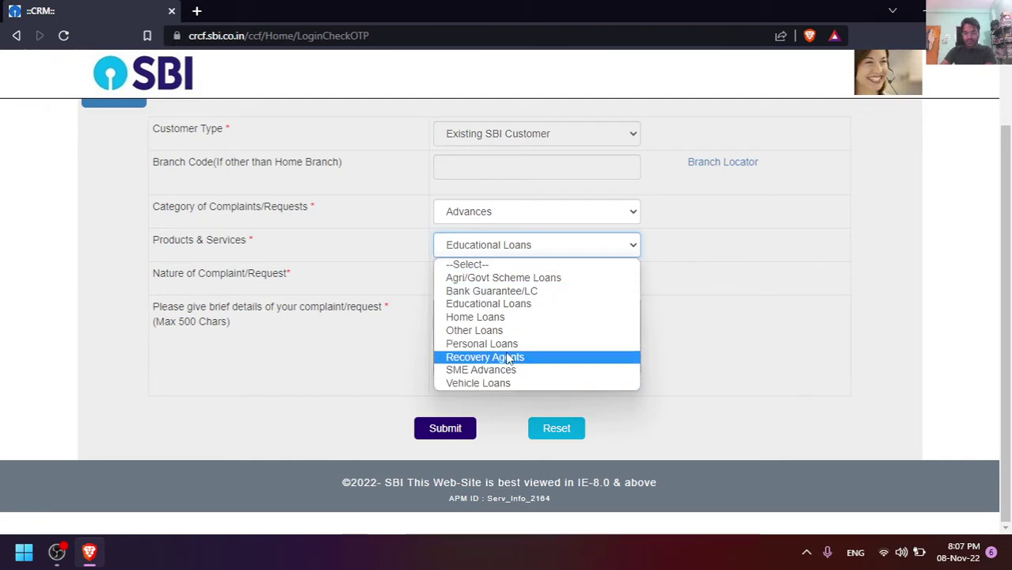
left_click(496, 290)
Step: Switch the product back to Educational Loans and choose Insurance cover related as the nature
left_click(520, 283)
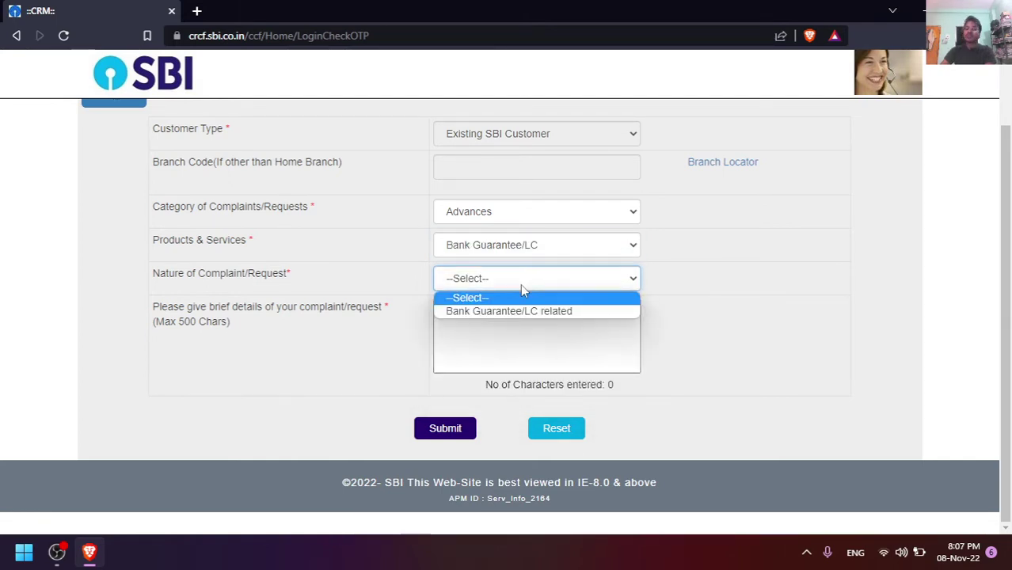
left_click(533, 245)
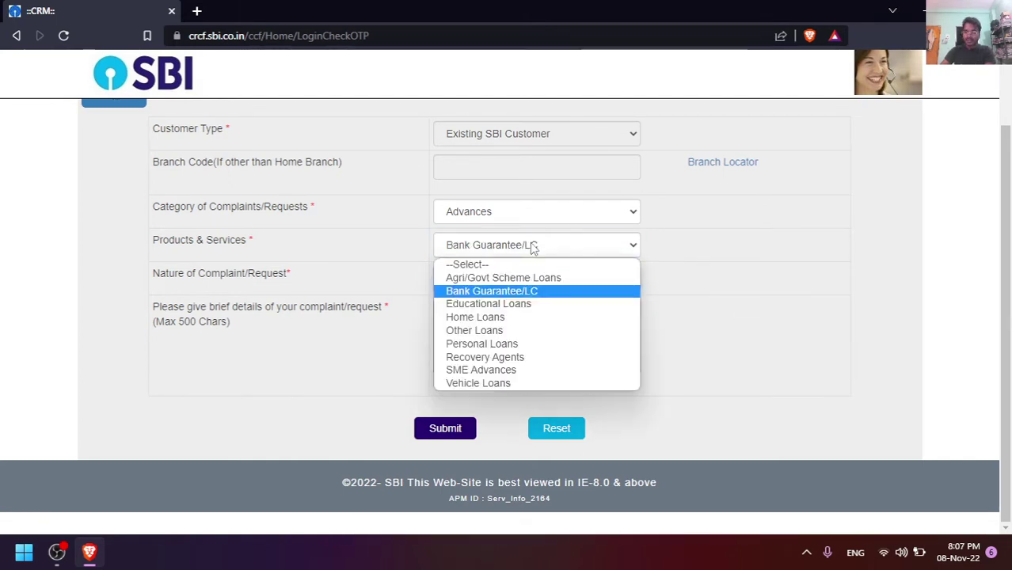
left_click(504, 302)
left_click(509, 282)
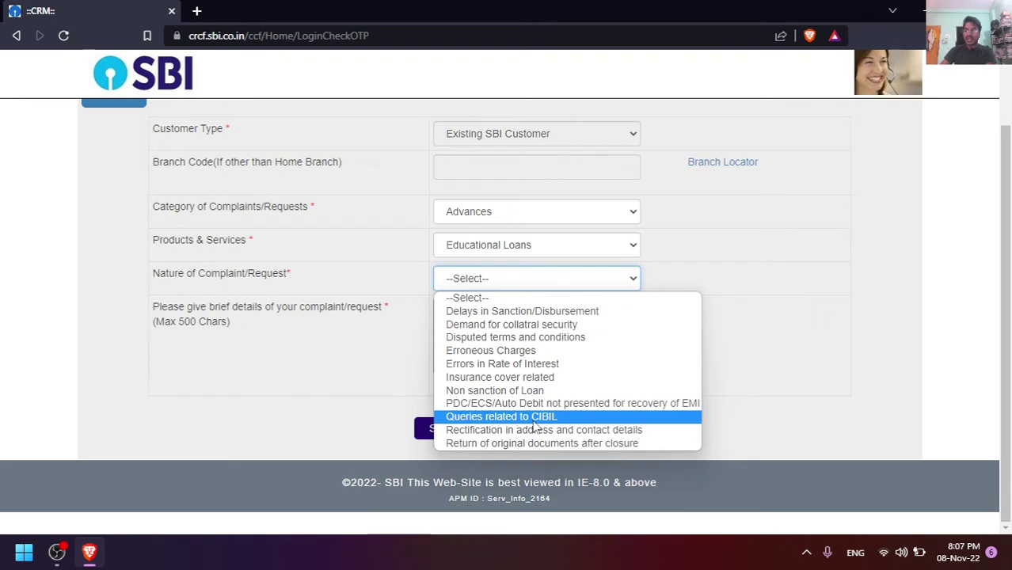
left_click(518, 379)
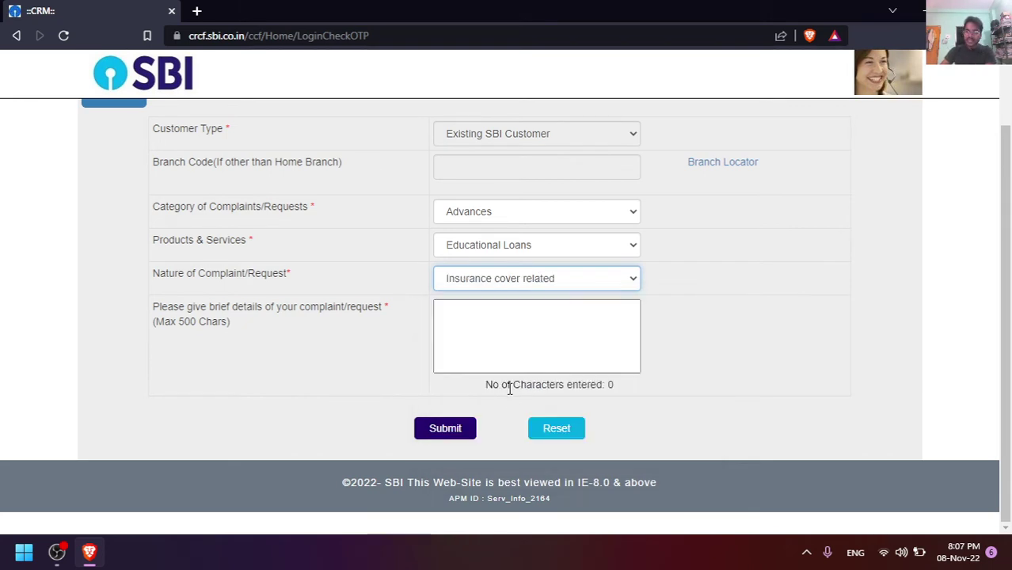
left_click(492, 330)
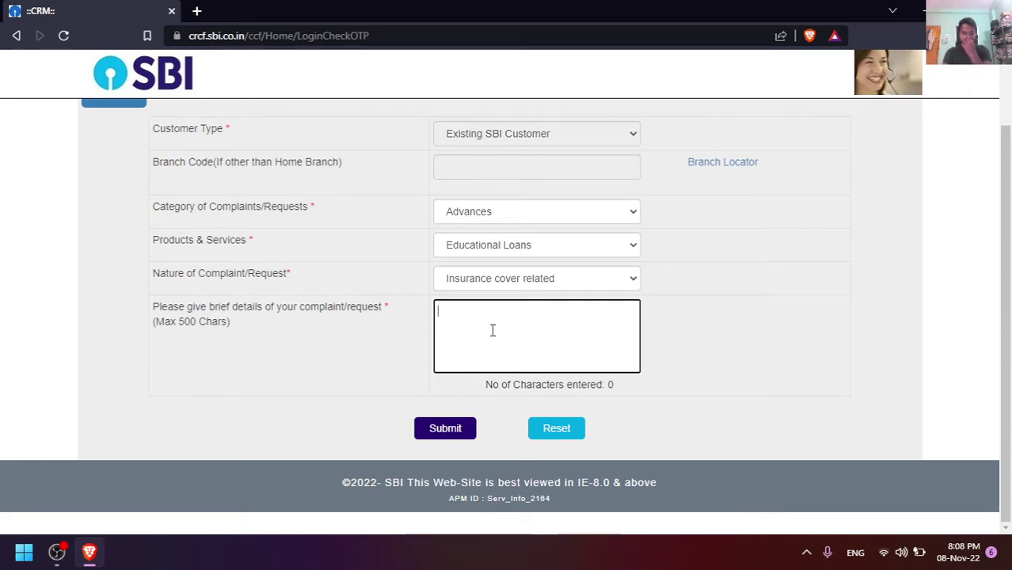
Step: Change the category to Deposits with Opening of Accounts as the product
left_click(508, 214)
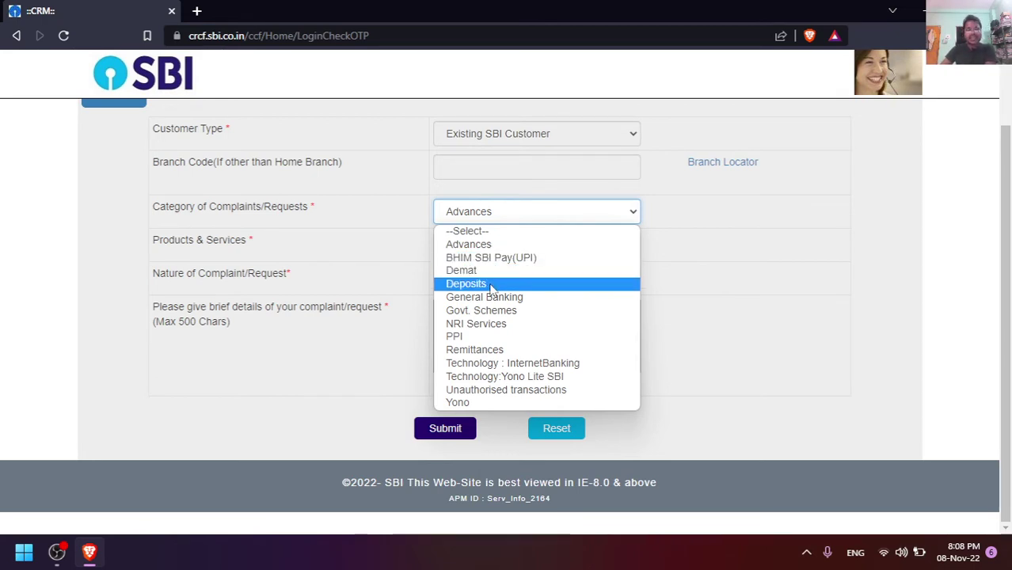
left_click(492, 285)
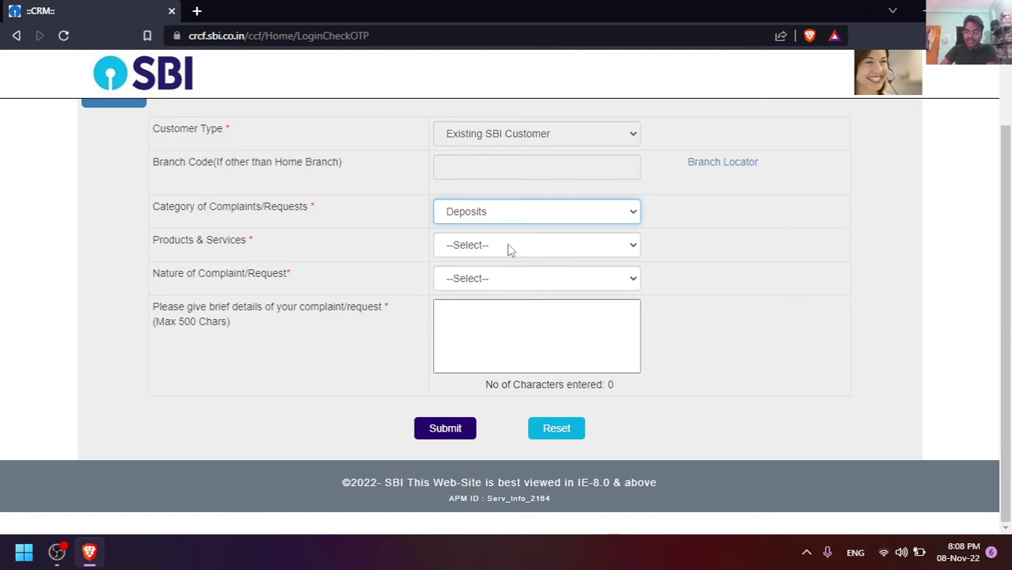
left_click(511, 247)
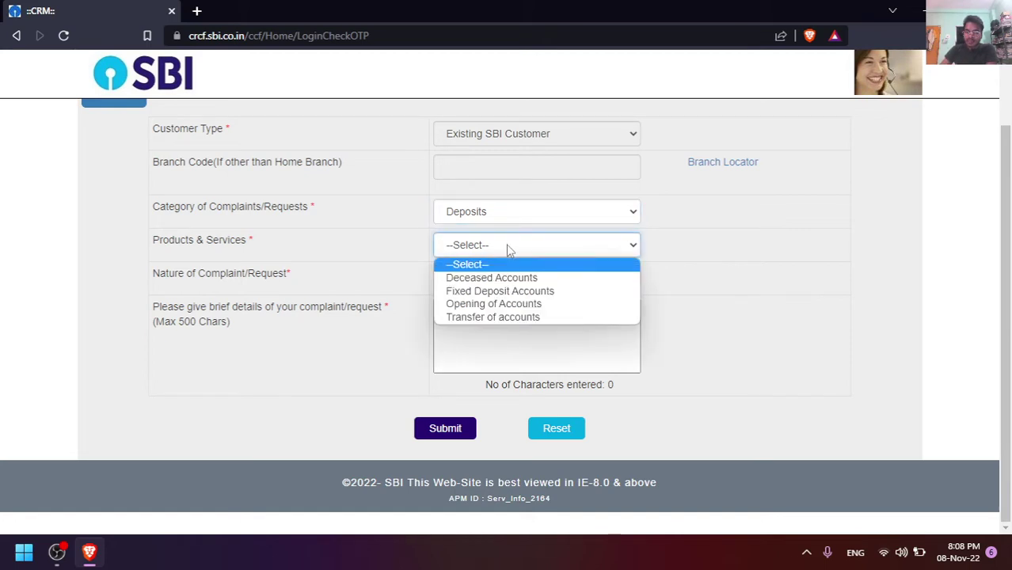
left_click(499, 307)
left_click(504, 283)
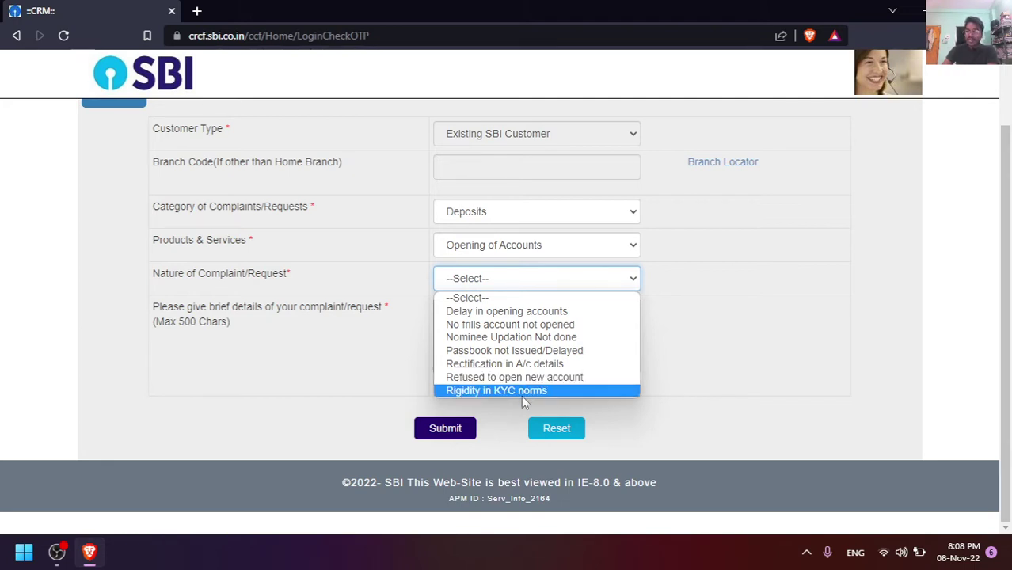
Step: Switch the product to Transfer of accounts, leaving the nature unselected
left_click(495, 247)
left_click(502, 318)
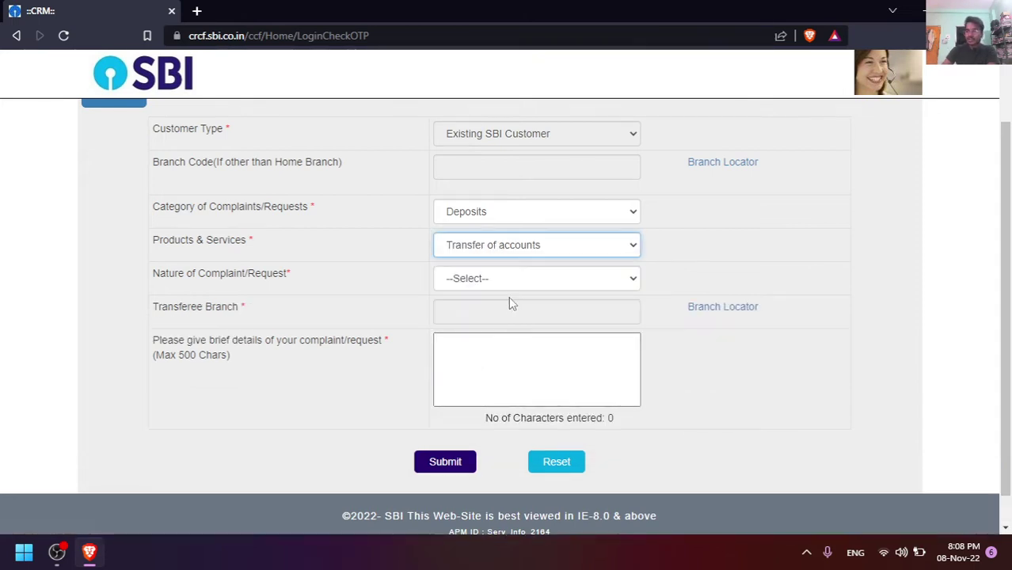
left_click(502, 279)
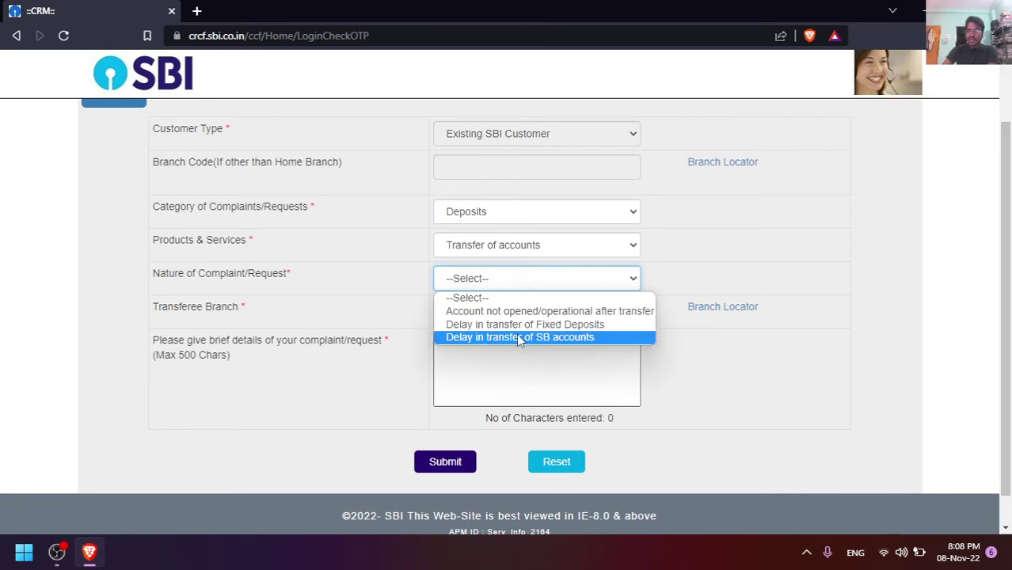
left_click(734, 289)
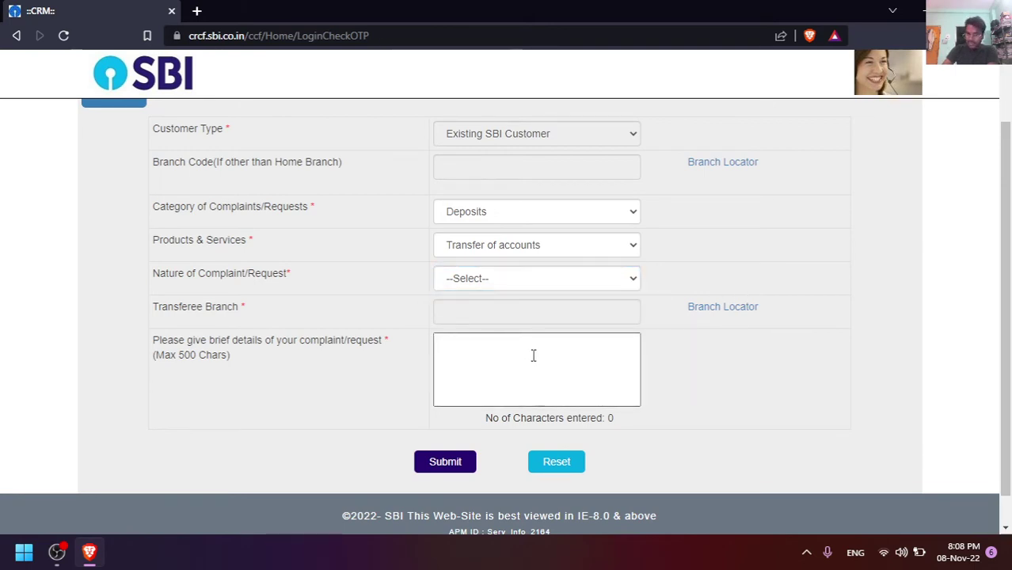
left_click(472, 358)
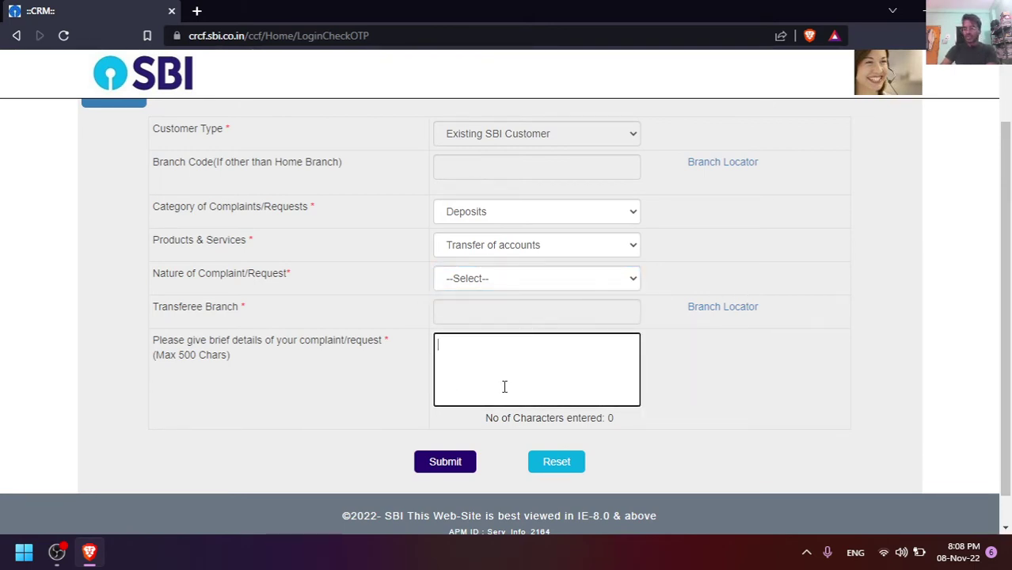
Step: Choose General Banking, product Branch Related and nature No signage
left_click(510, 215)
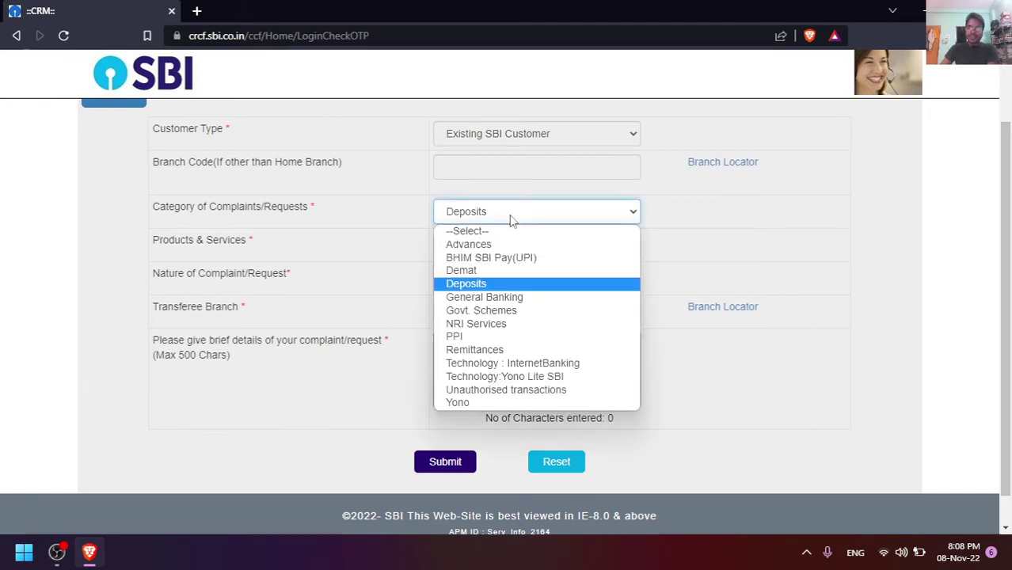
left_click(507, 298)
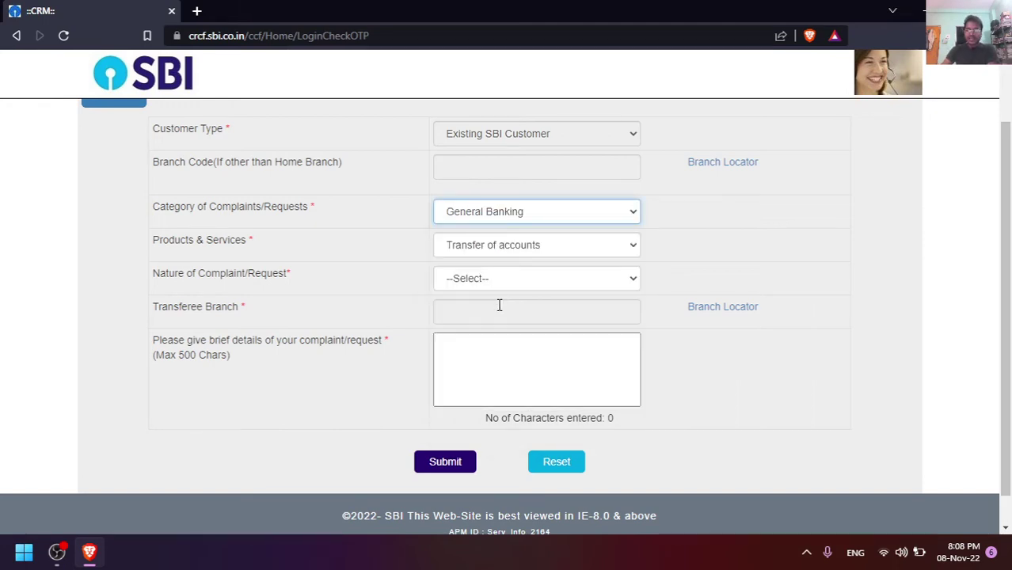
left_click(503, 248)
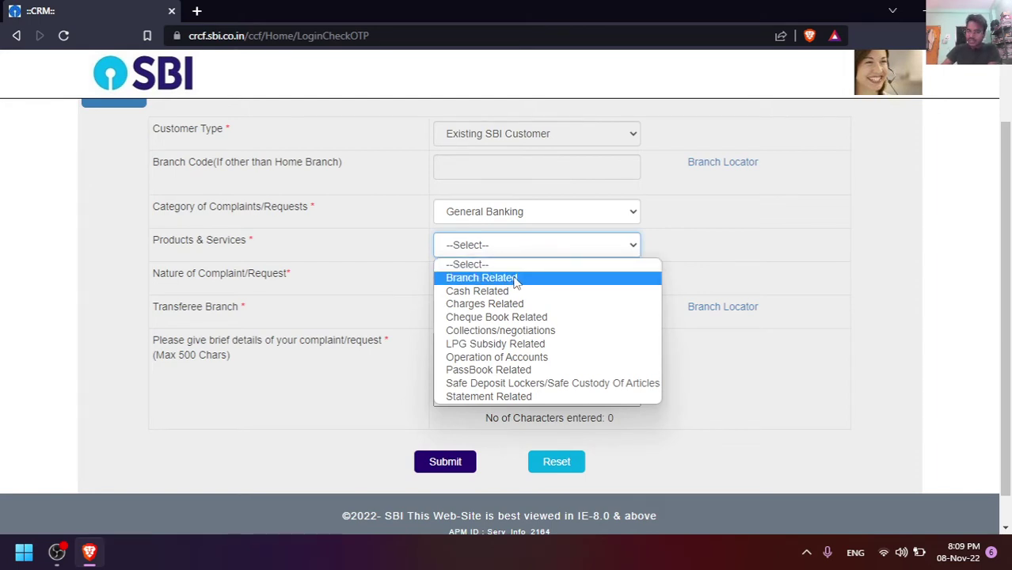
left_click(515, 280)
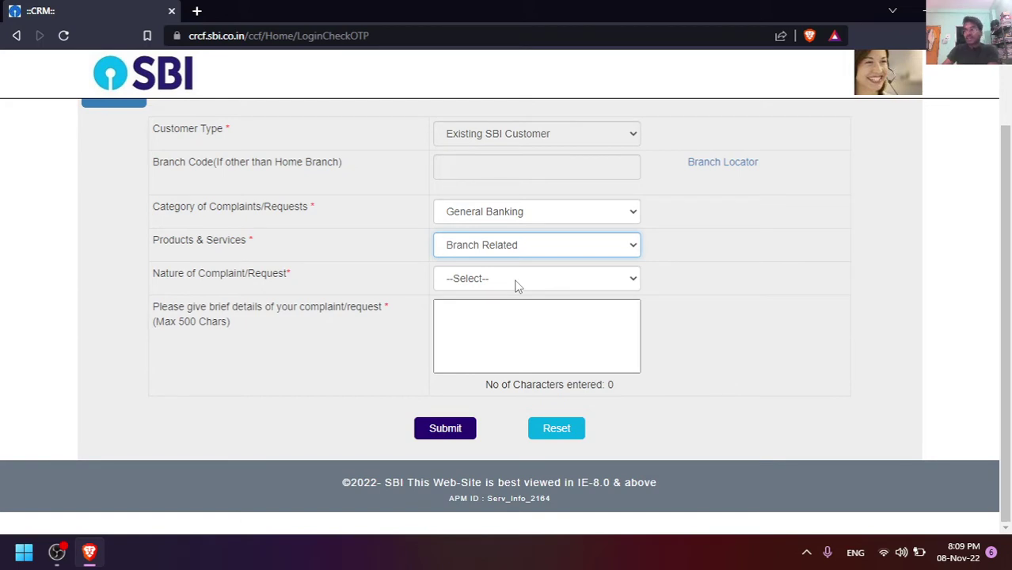
left_click(518, 281)
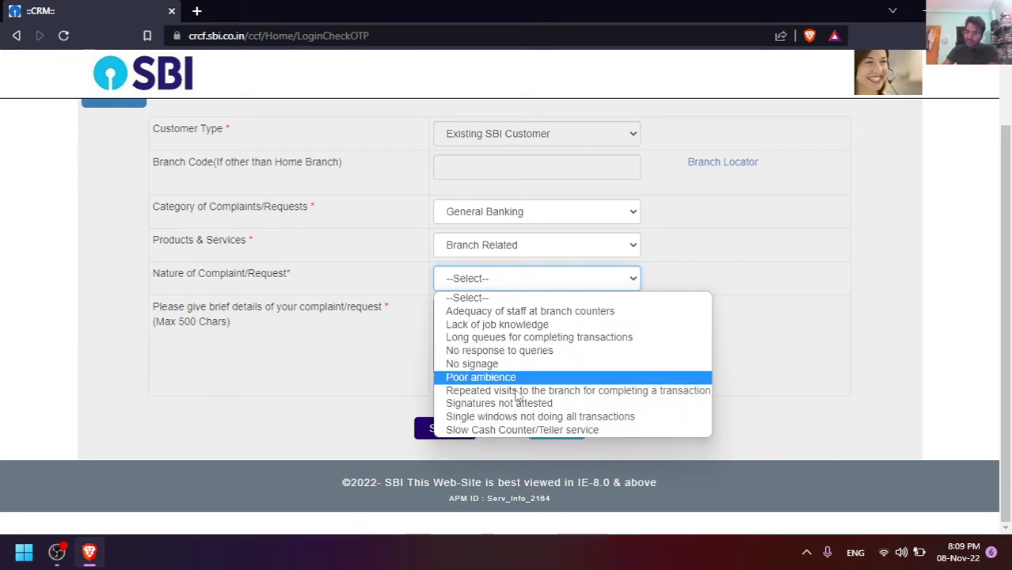
left_click(504, 364)
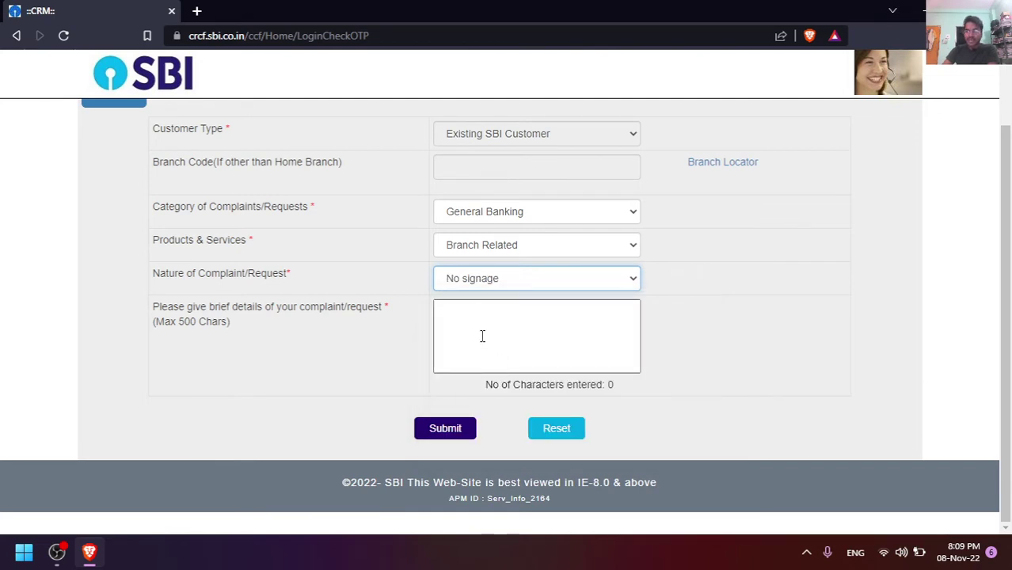
left_click(482, 334)
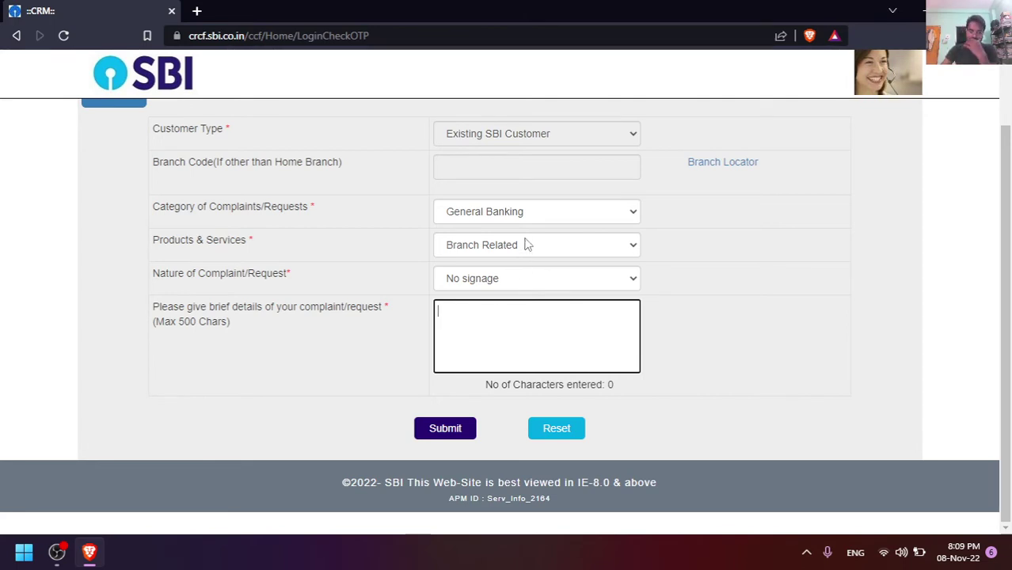
Step: Browse the category and product lists, keeping General Banking and Branch Related
left_click(522, 214)
left_click(522, 214)
left_click(523, 217)
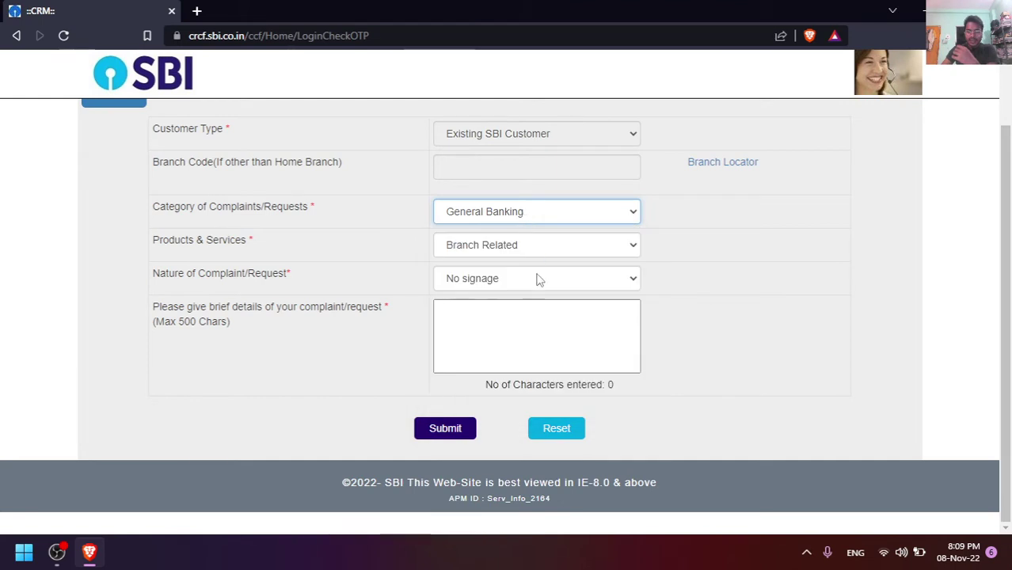
left_click(529, 247)
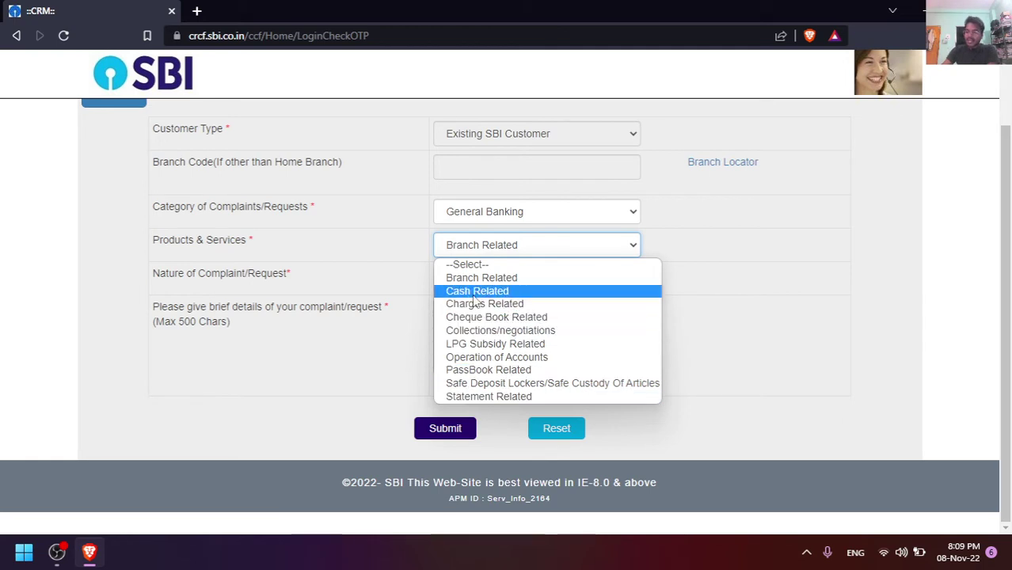
left_click(775, 319)
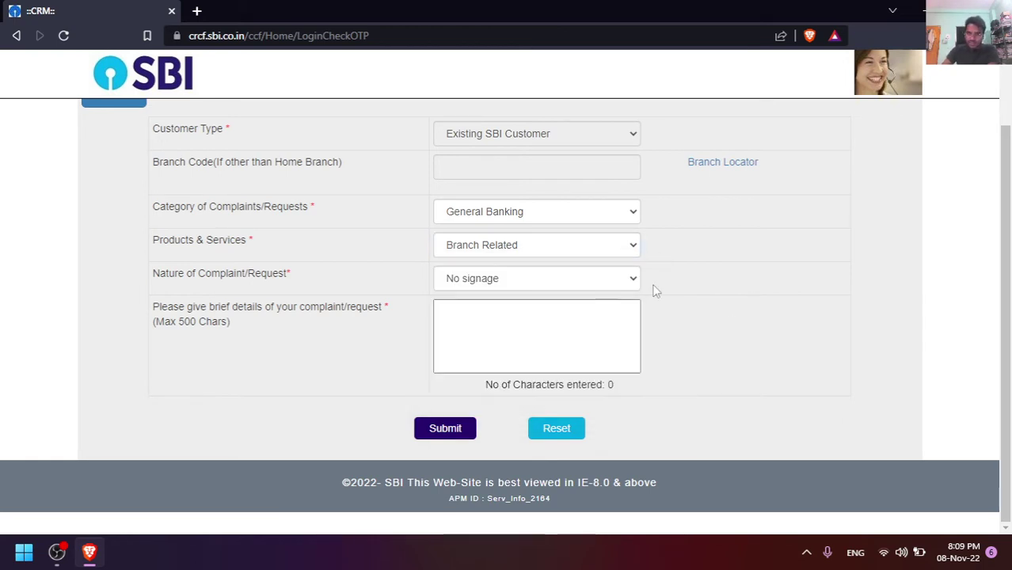
left_click(516, 212)
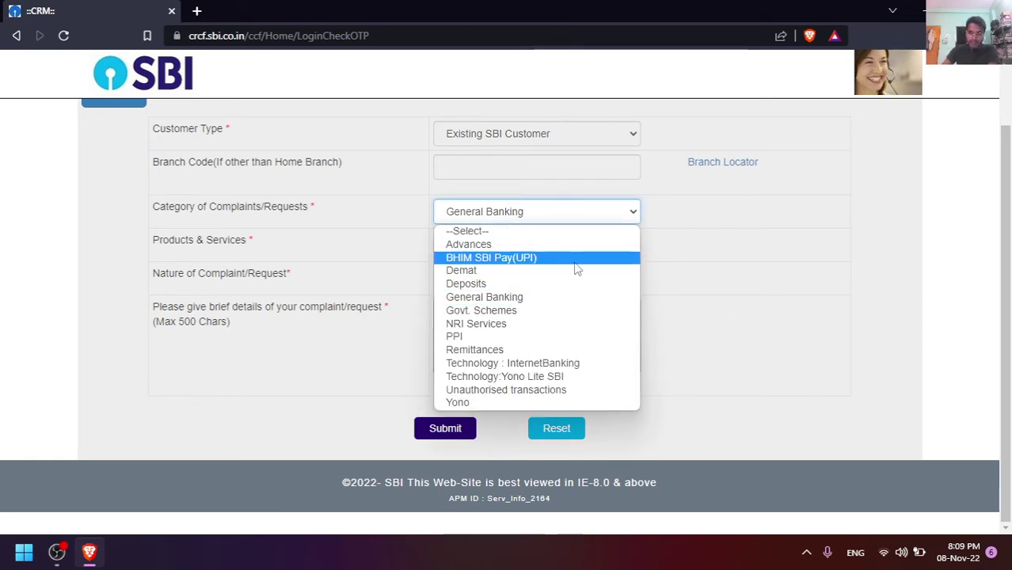
Step: Try Govt. Schemes, then switch the category to Technology : InternetBanking
left_click(511, 311)
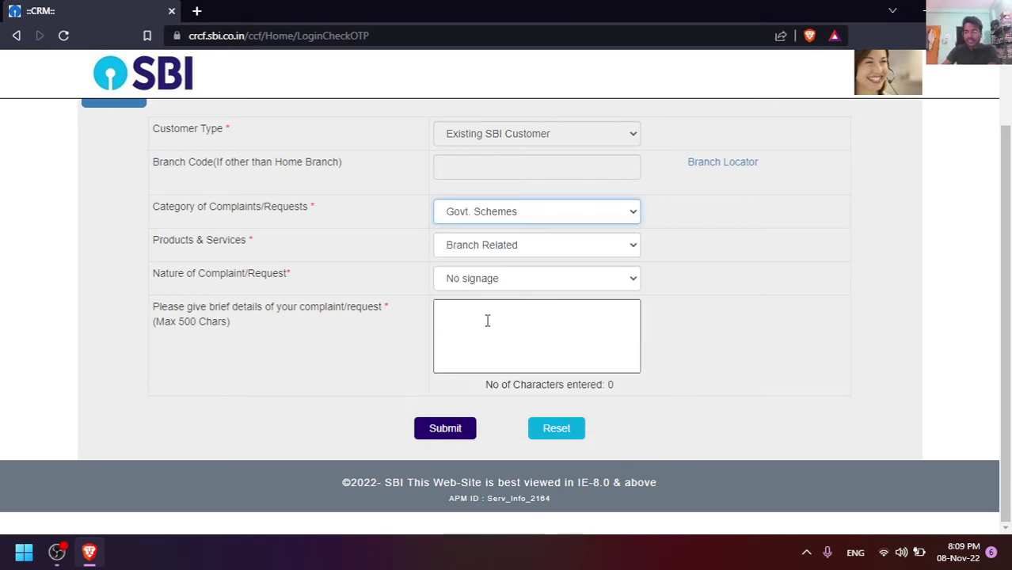
left_click(489, 247)
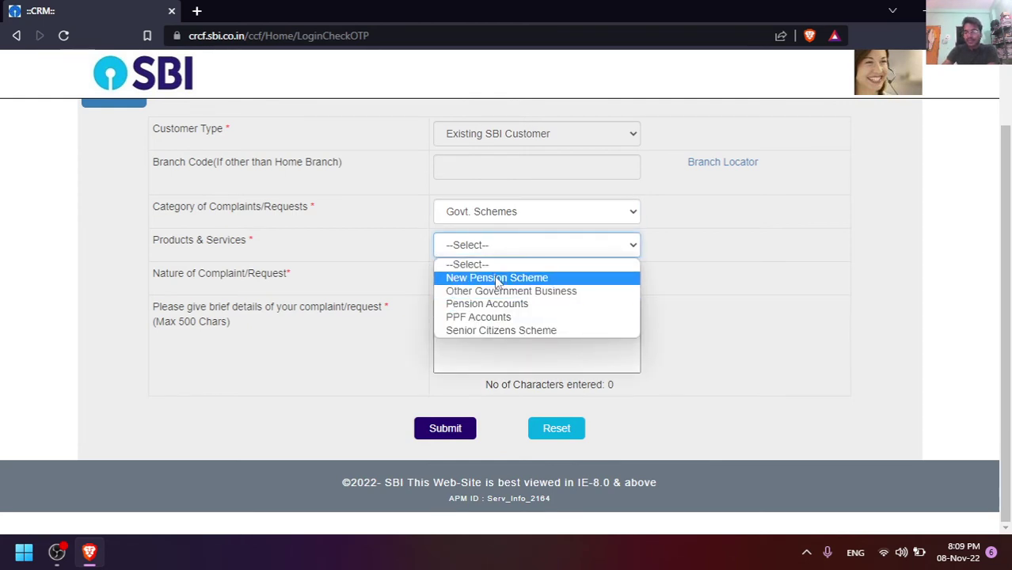
left_click(505, 217)
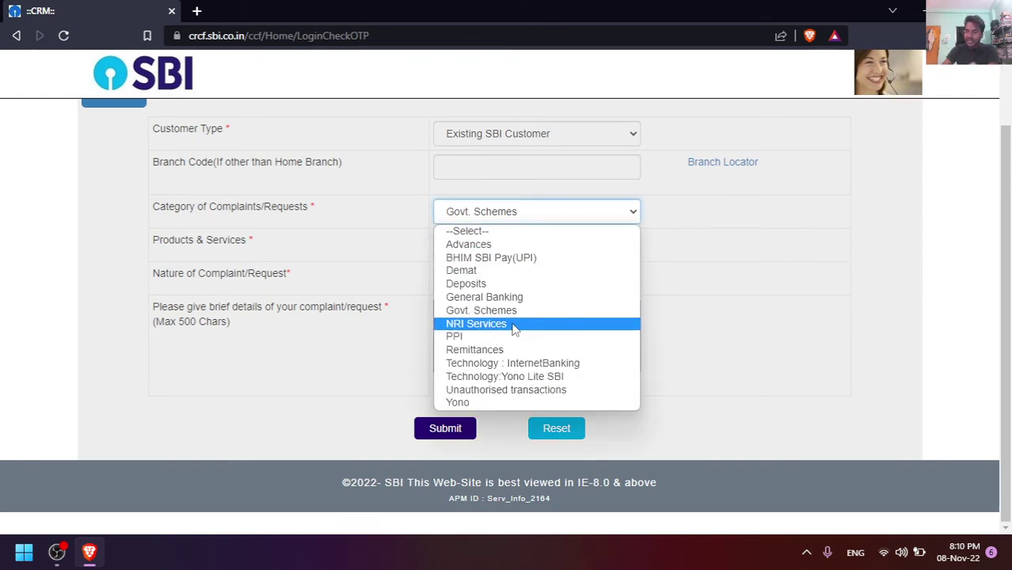
left_click(553, 364)
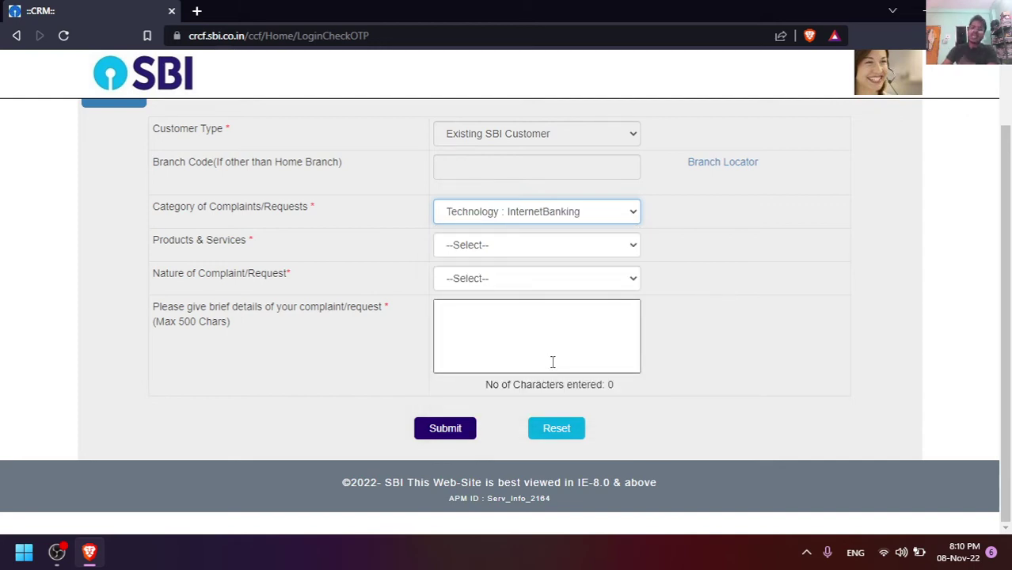
left_click(537, 249)
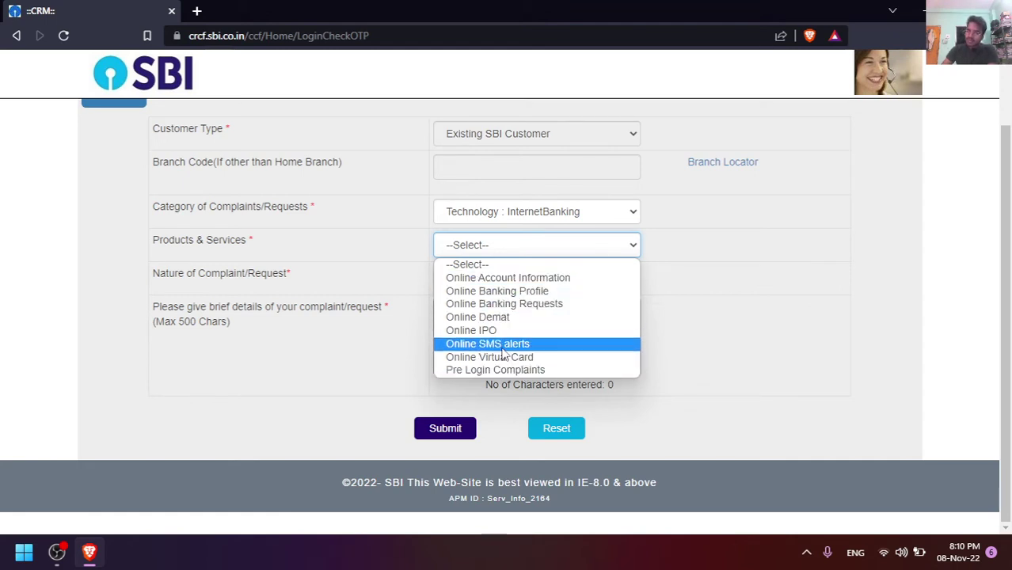
Step: Pick Online Account Information as the product and Unable to get current balance as the nature
left_click(508, 279)
left_click(534, 277)
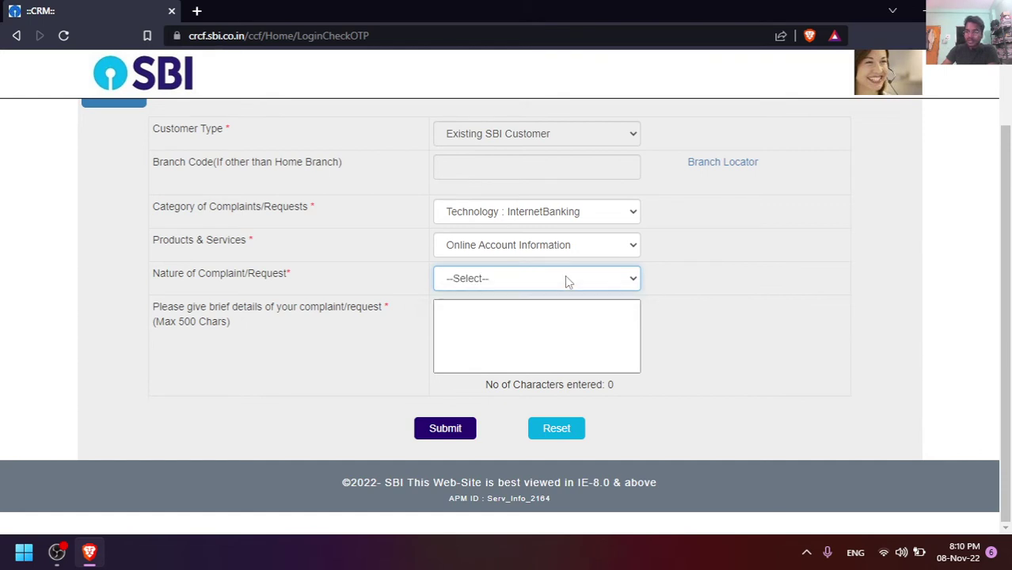
left_click(564, 277)
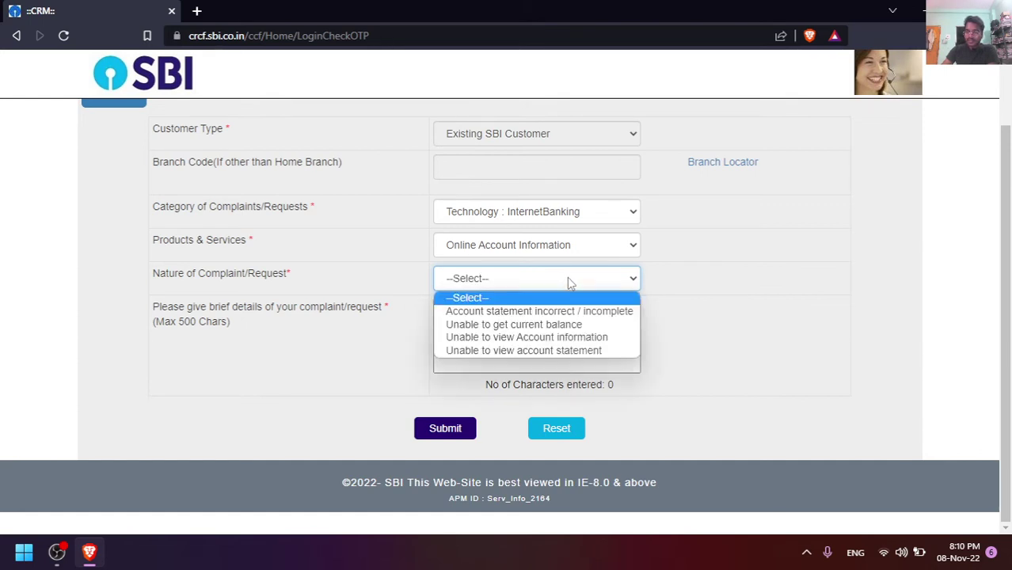
left_click(549, 324)
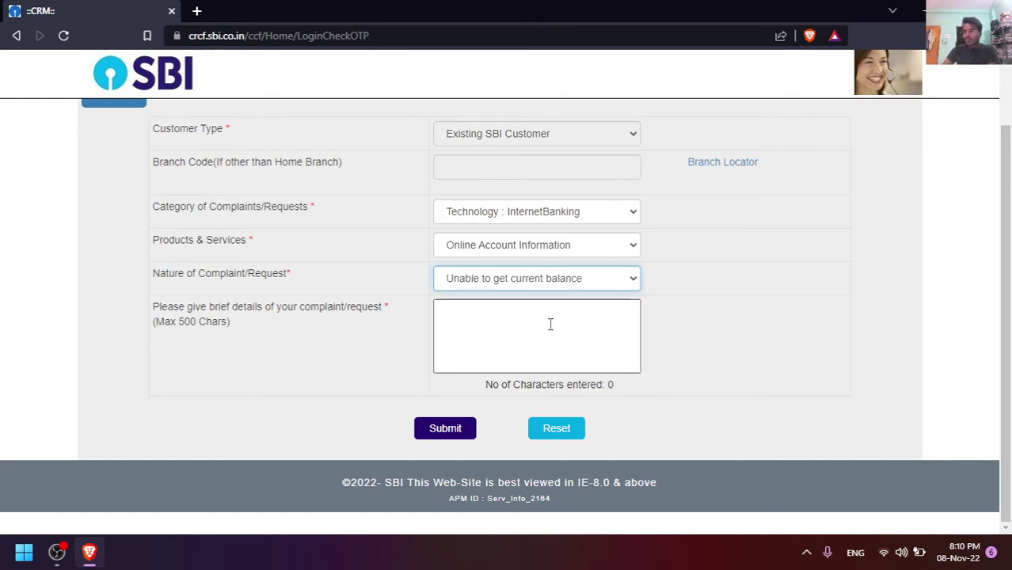
left_click(552, 218)
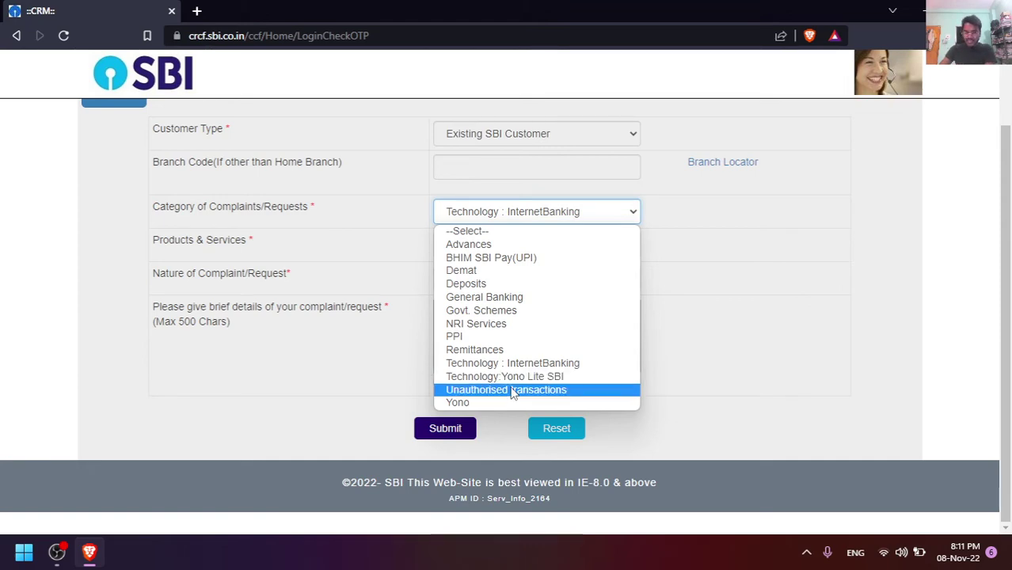
Step: Choose Unauthorised transactions, dismiss the warning, then UPI Unauthorised Transaction and Transaction not done by the customer
left_click(478, 391)
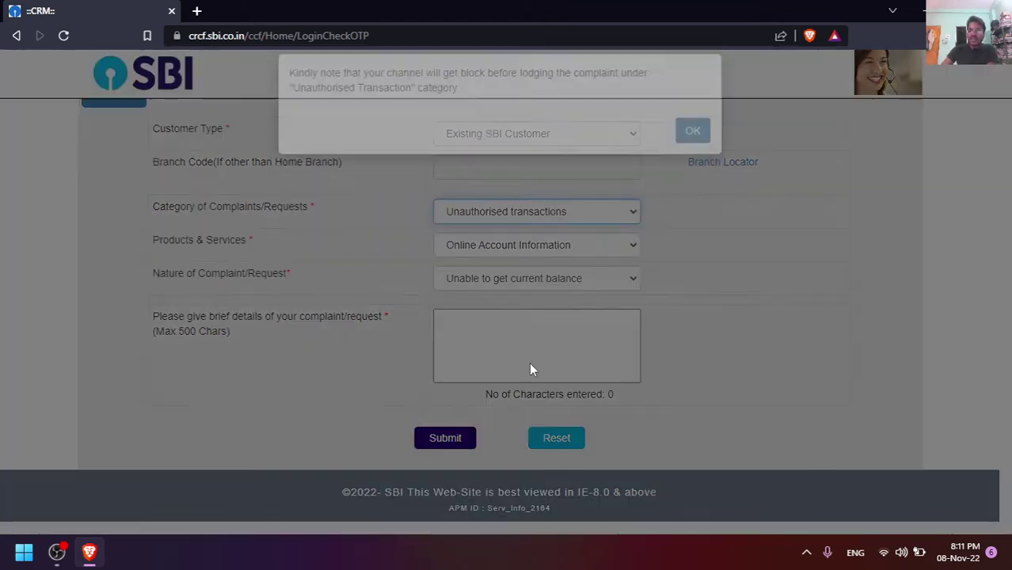
left_click(692, 149)
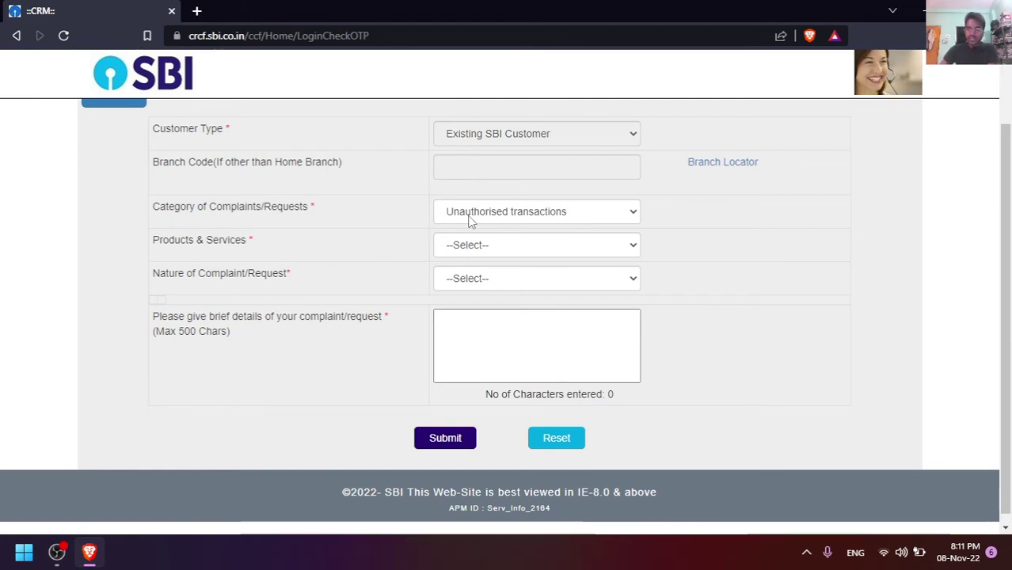
left_click(495, 248)
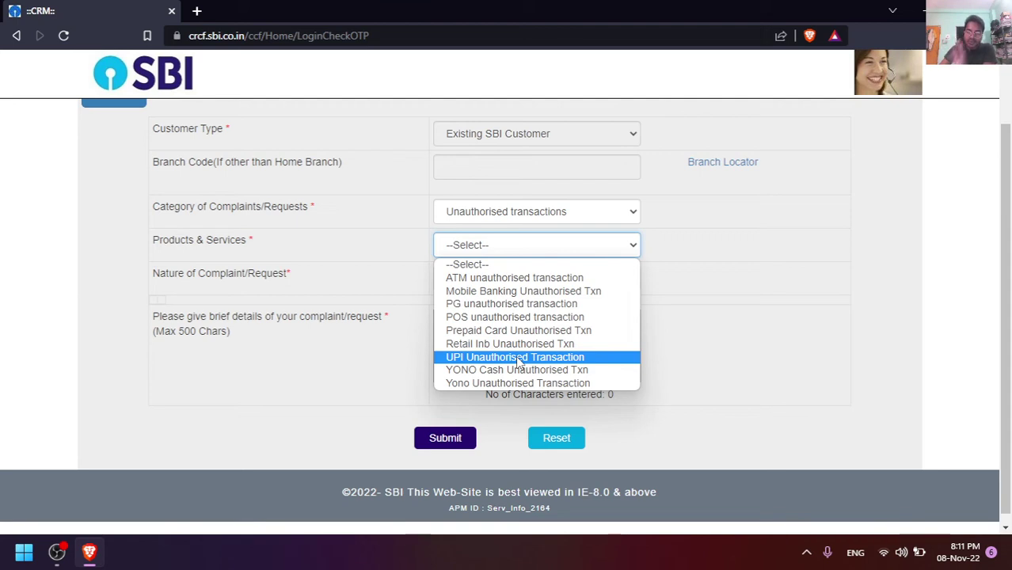
left_click(518, 358)
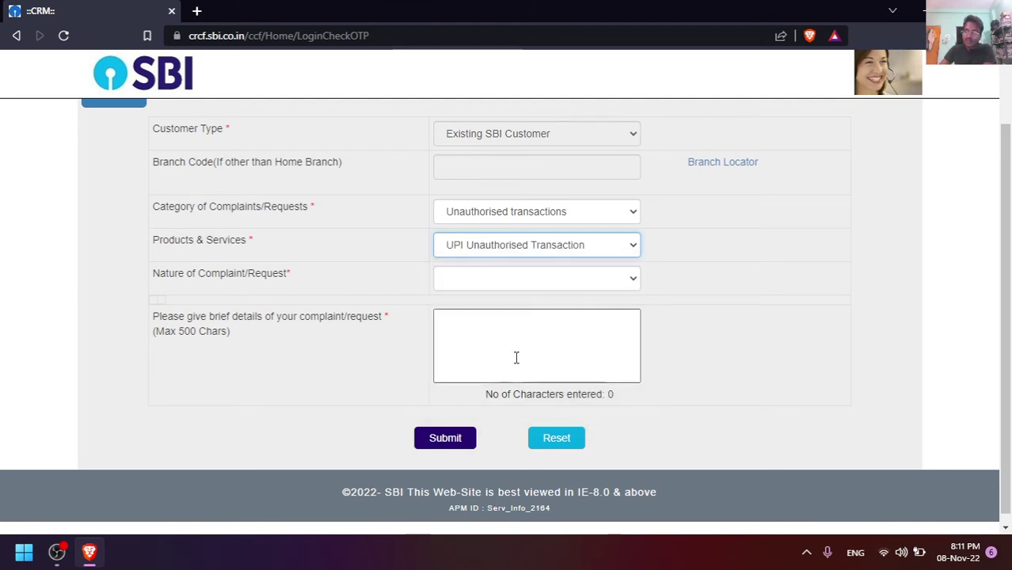
left_click(488, 282)
left_click(504, 312)
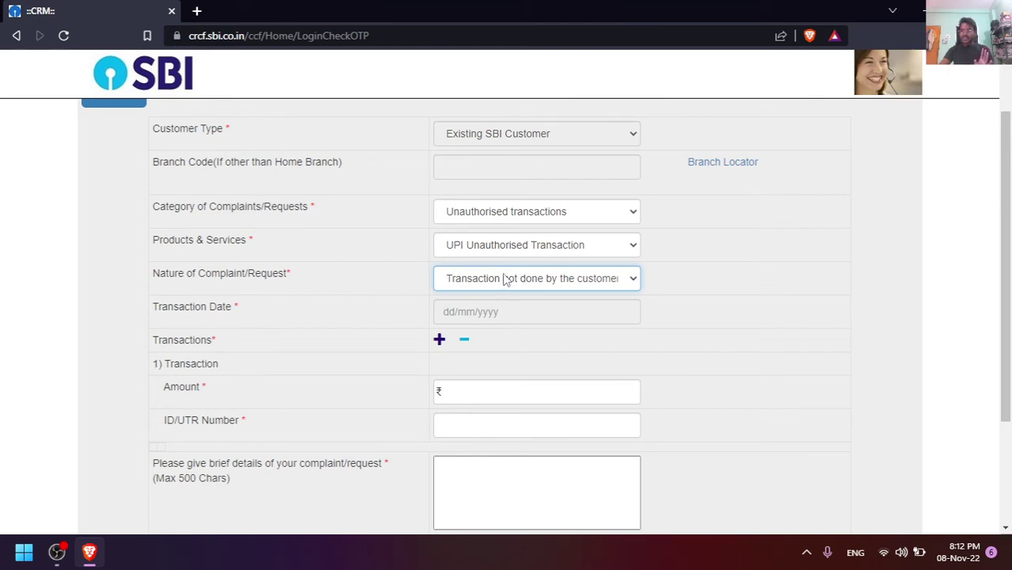
Step: Set the transaction date to 08/11/2022 and enter the first transaction of ₹1300 with its UTR number
left_click(497, 310)
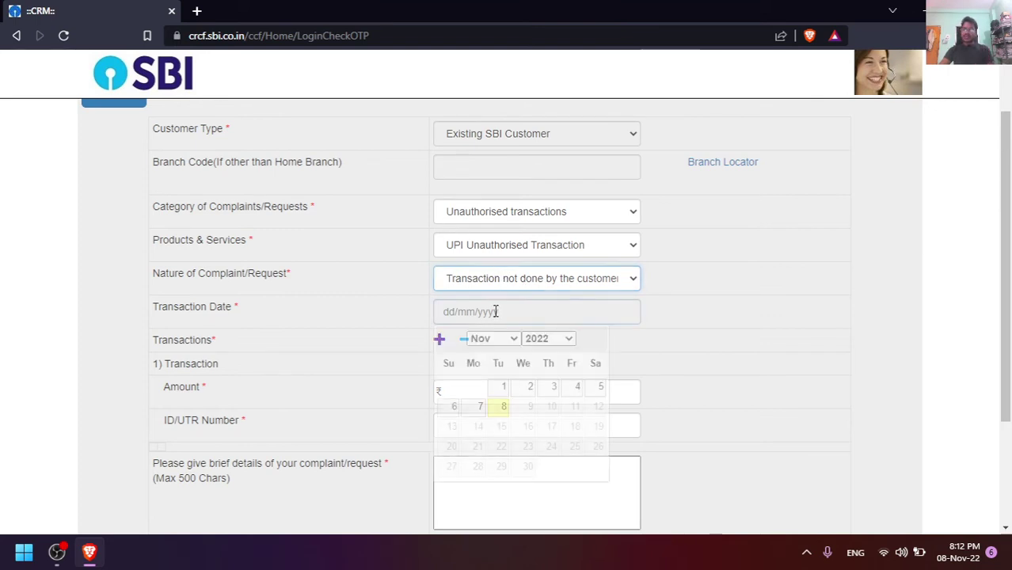
left_click(503, 406)
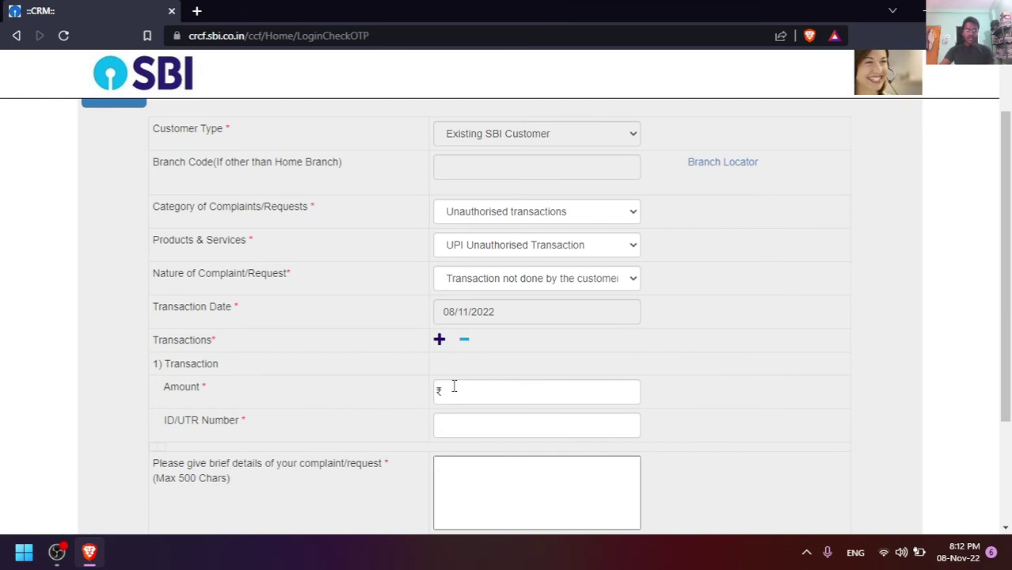
left_click(456, 389)
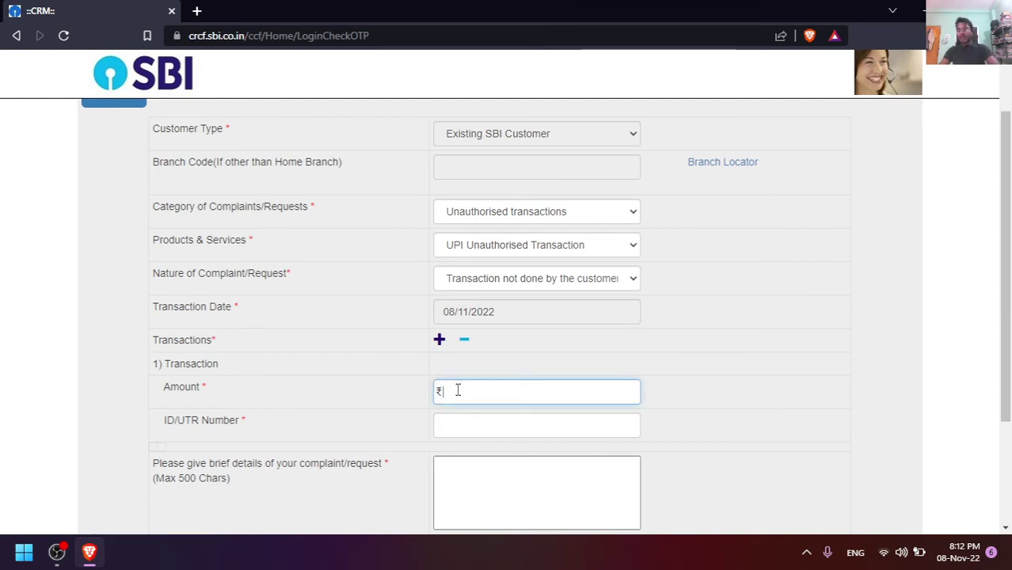
type("1300")
left_click(483, 424)
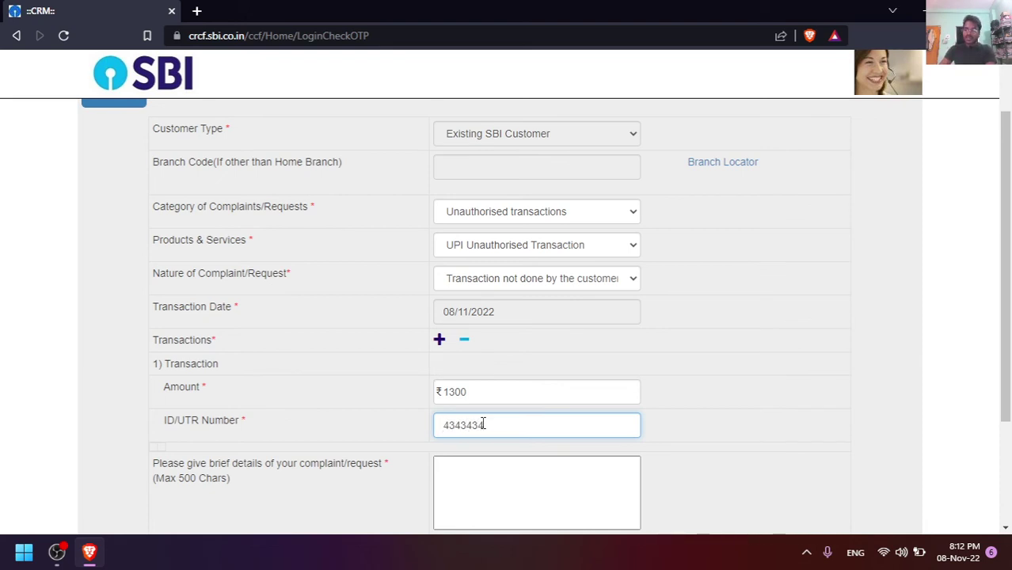
type("456565")
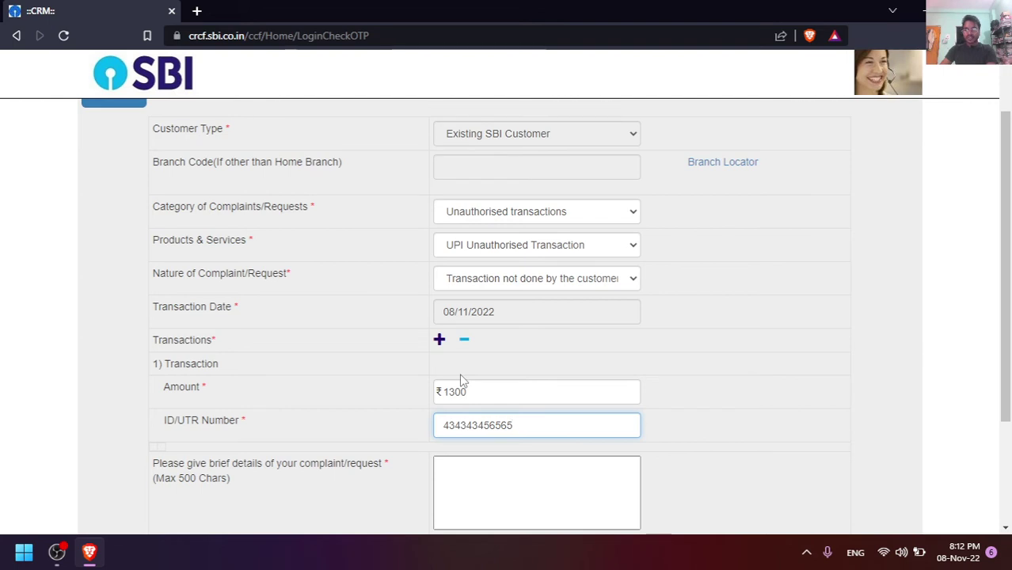
Step: Add a second transaction of ₹4500 with its UTR number, plus an empty third transaction row
left_click(440, 342)
scroll(491, 357, "down", 2)
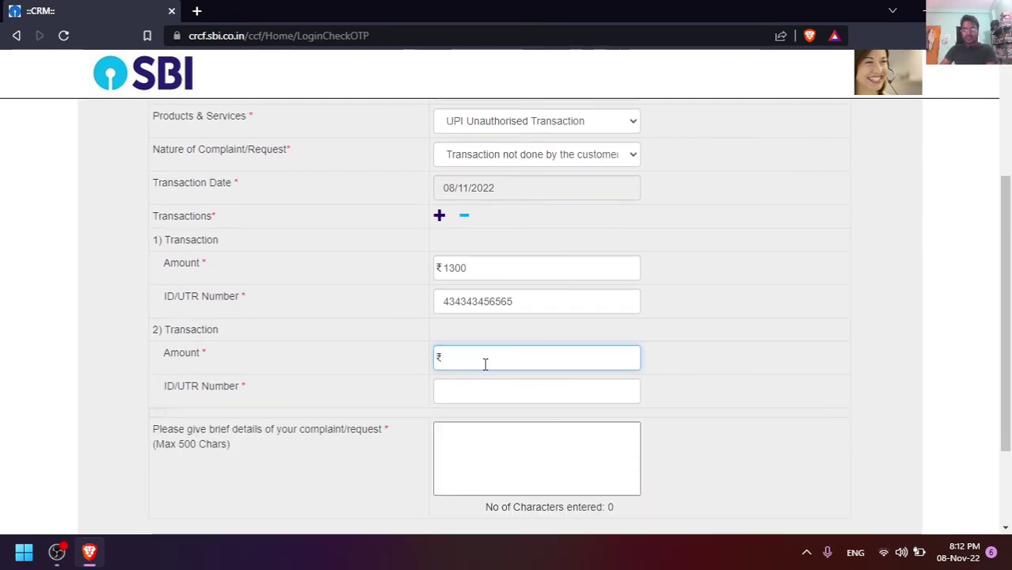
type("4500")
left_click(497, 393)
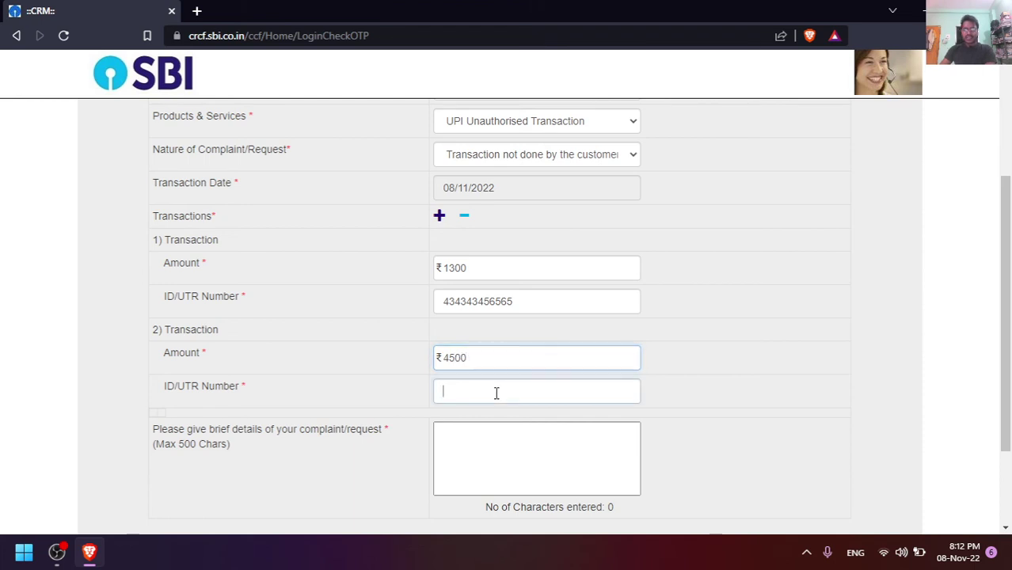
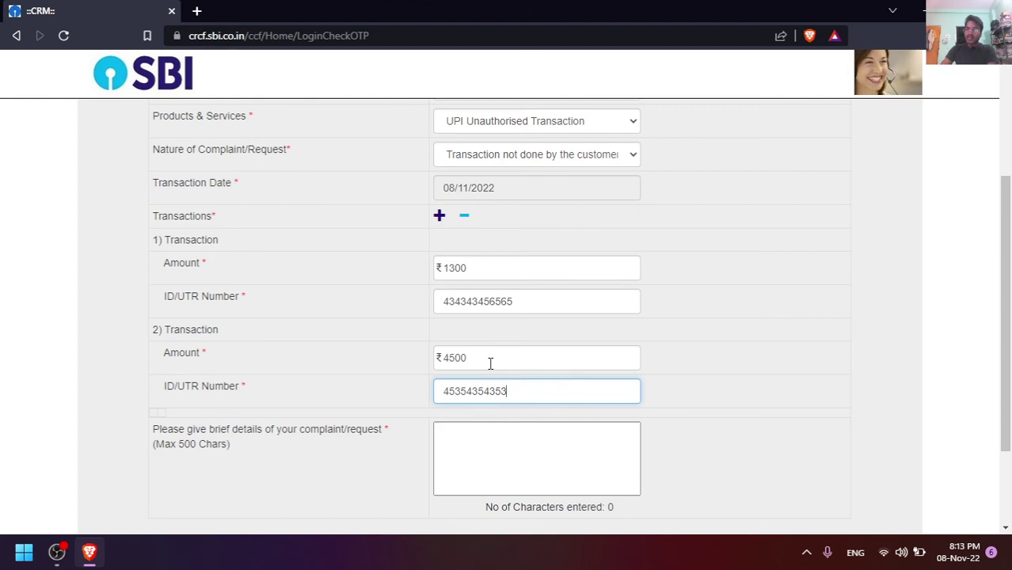
left_click(439, 217)
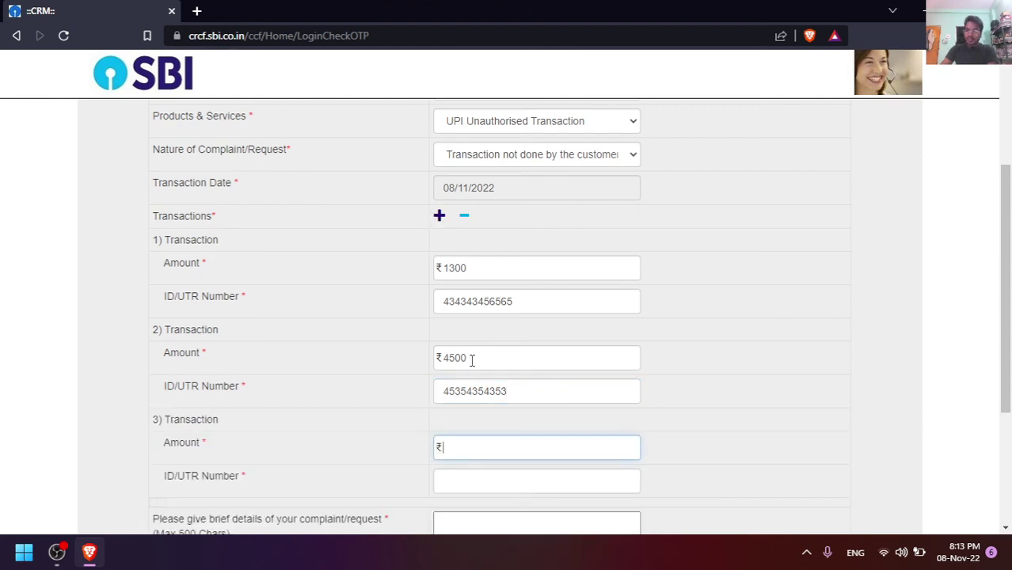
scroll(475, 360, "down", 1)
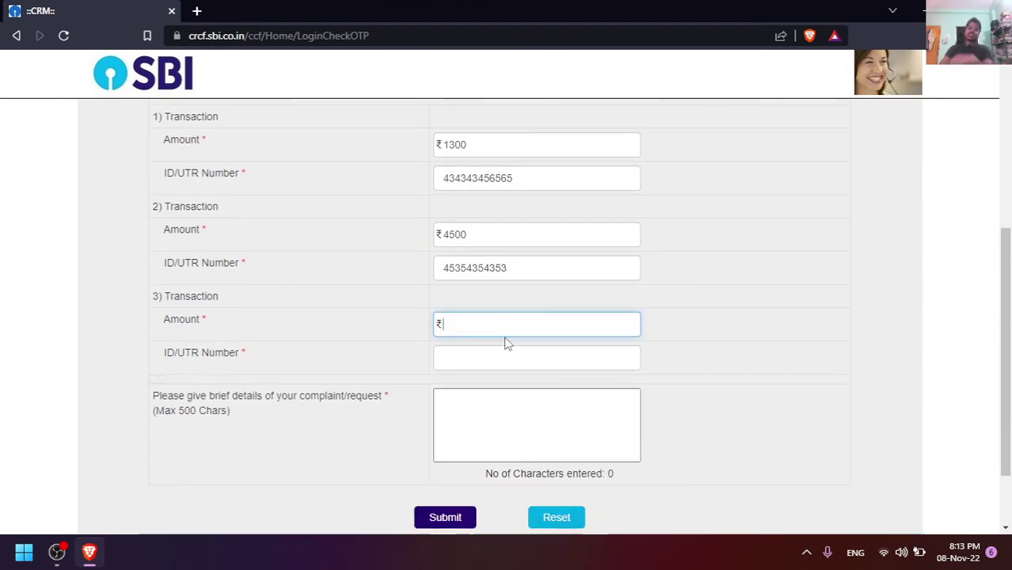
left_click(505, 428)
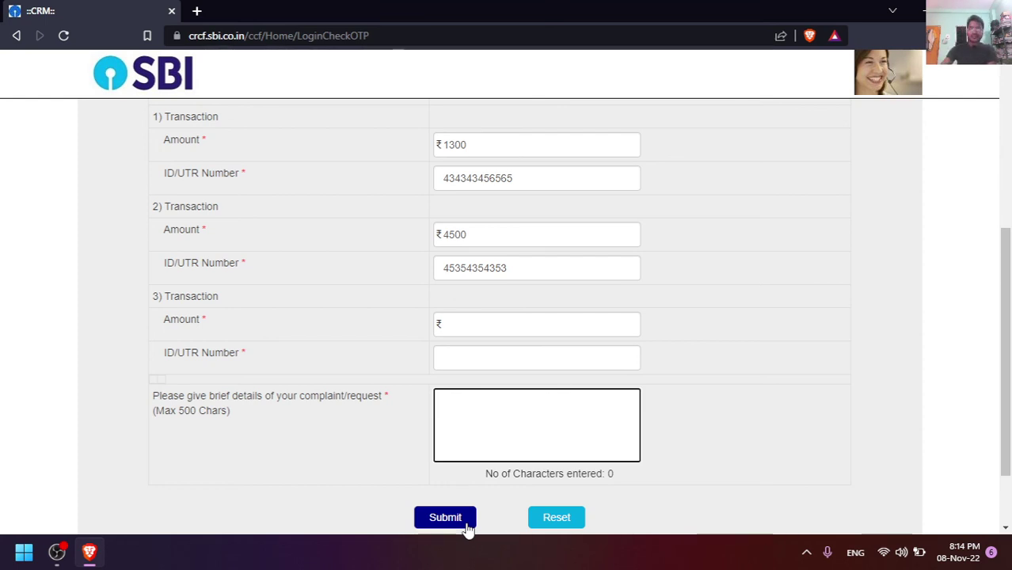
scroll(535, 311, "up", 5)
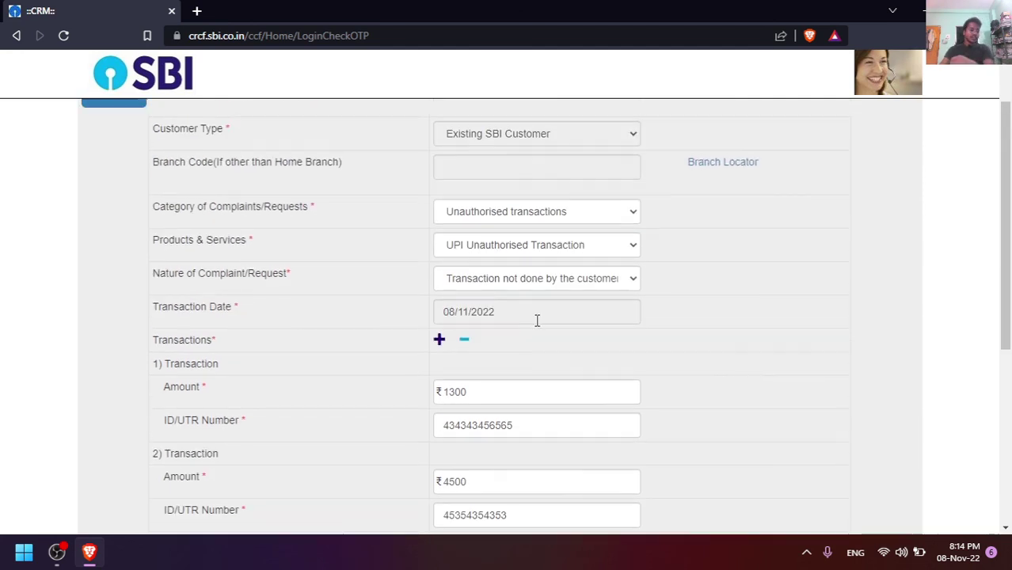
left_click(543, 293)
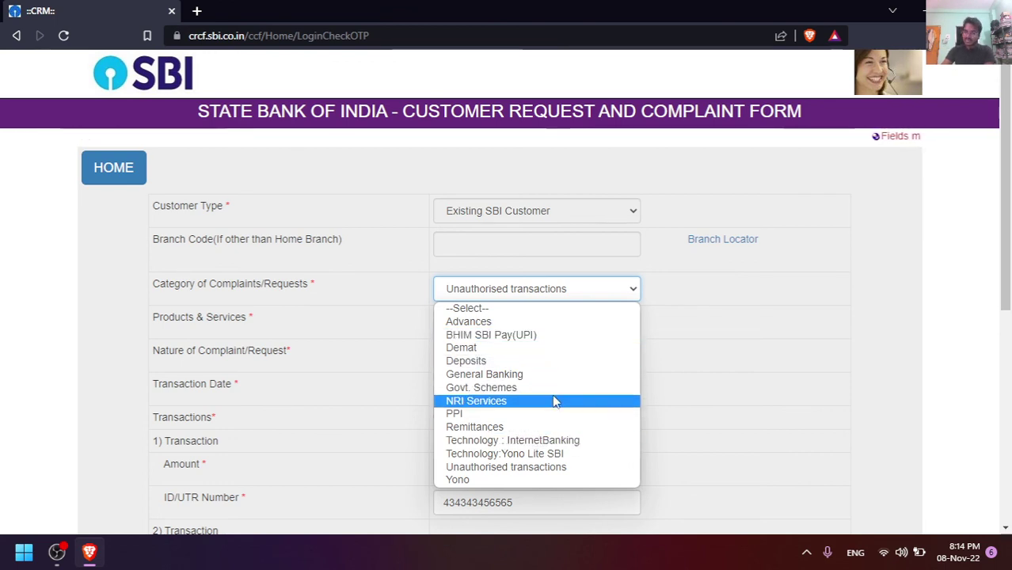
left_click(698, 371)
scroll(698, 372, "down", 2)
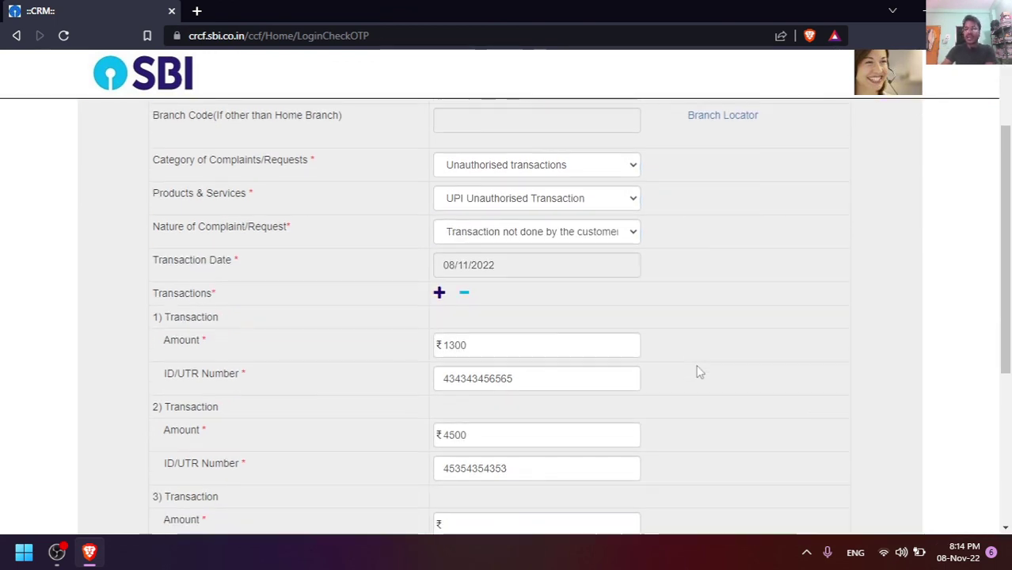
scroll(656, 376, "down", 4)
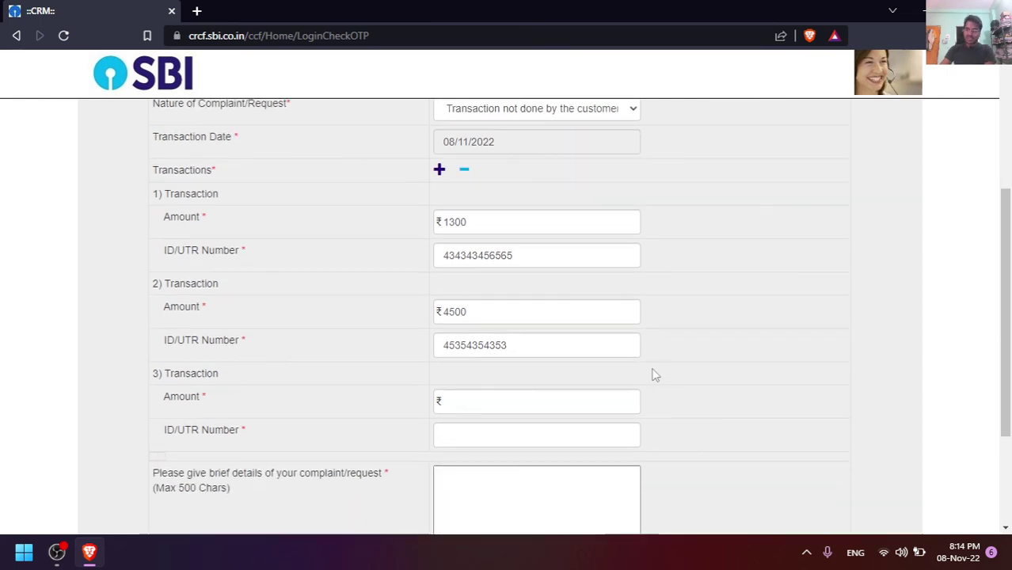